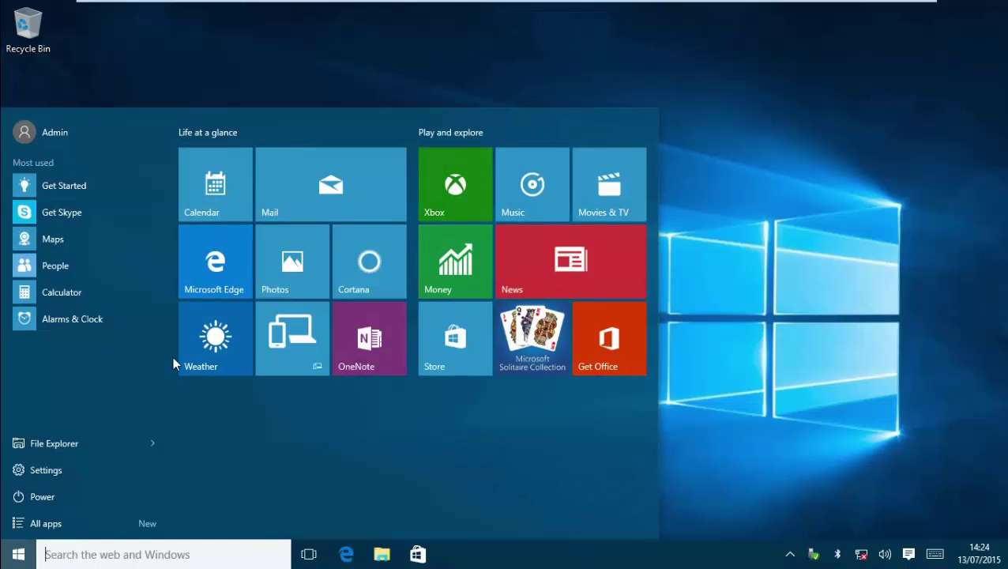
Run Command Prompt from the Windows System app folder as administrator and allow it to make changes
left_click(105, 525)
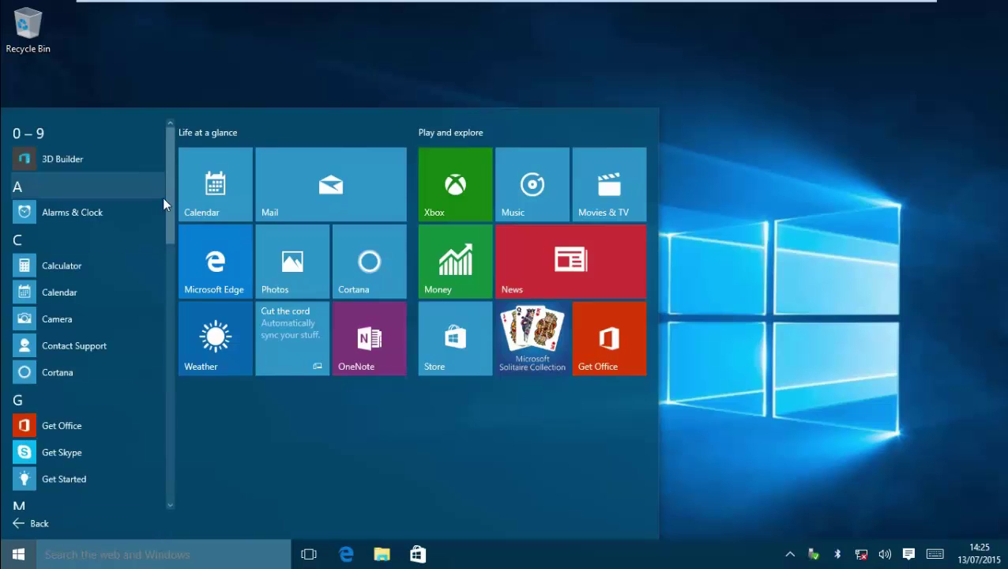
left_click_drag(169, 214, 156, 499)
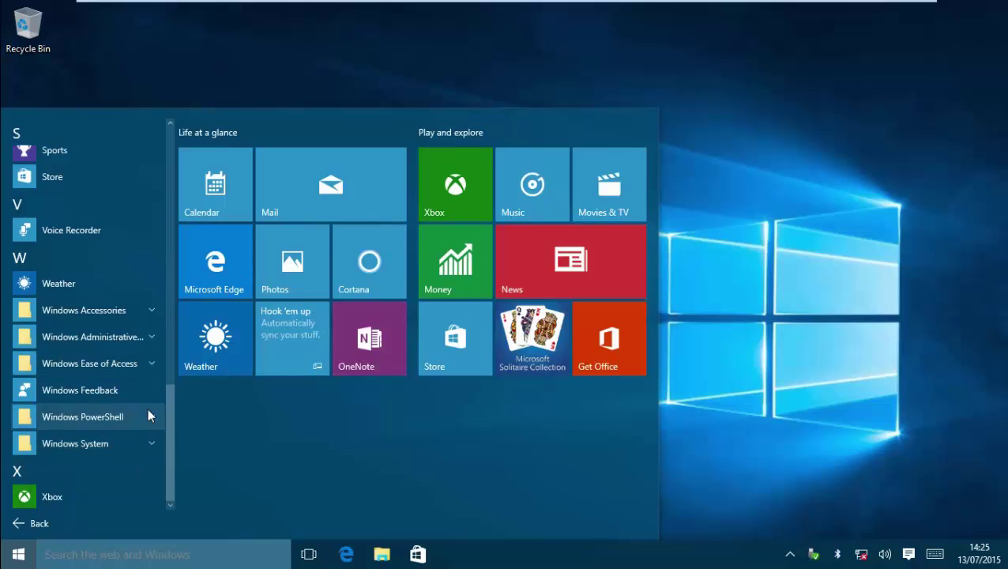
left_click(119, 312)
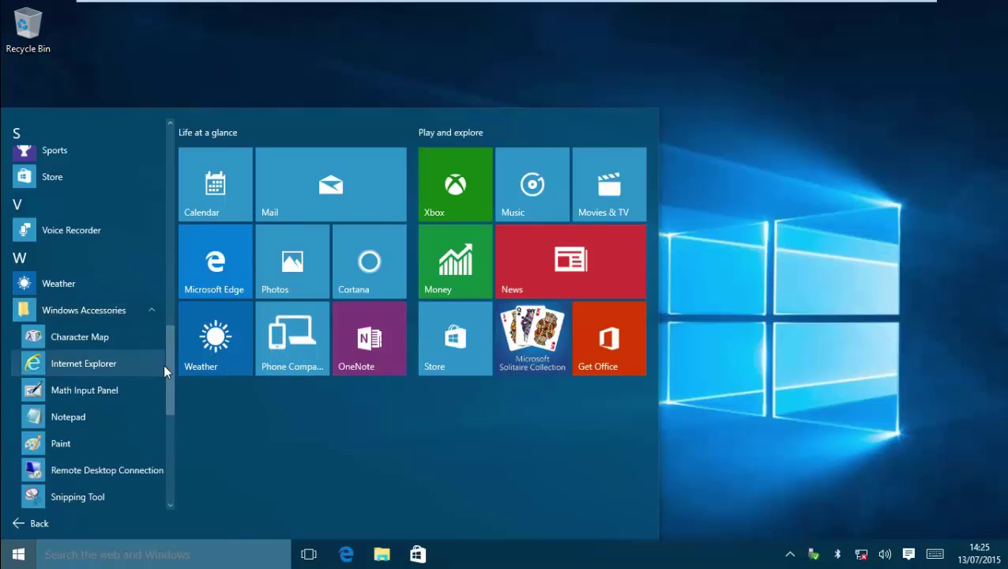
left_click_drag(170, 368, 169, 462)
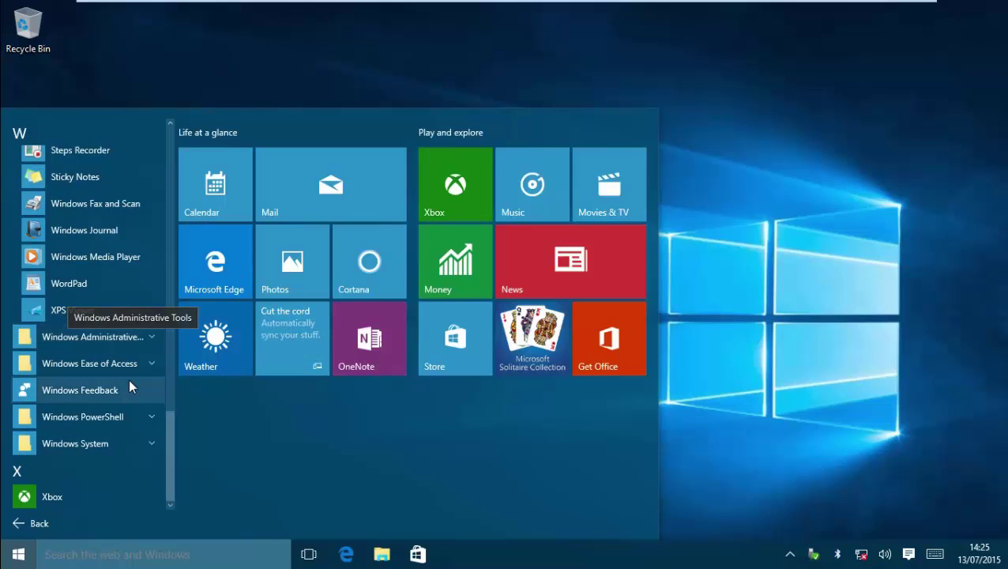
left_click(129, 433)
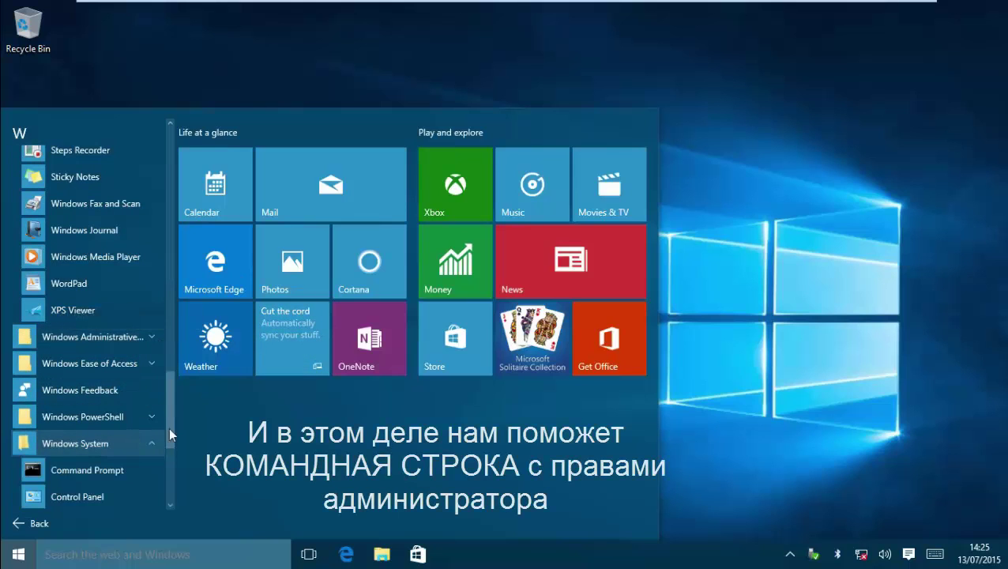
left_click_drag(173, 428, 172, 492)
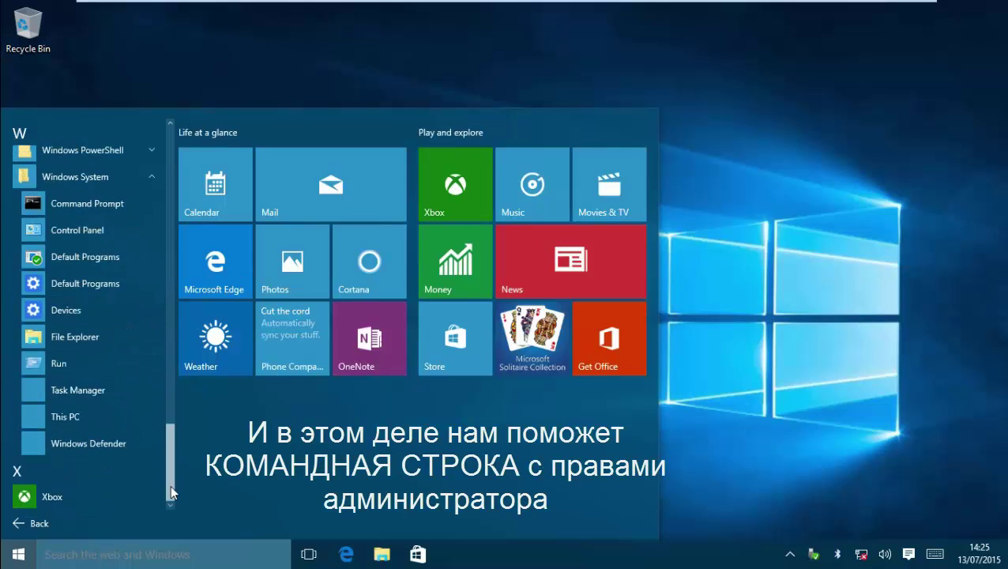
right_click(124, 212)
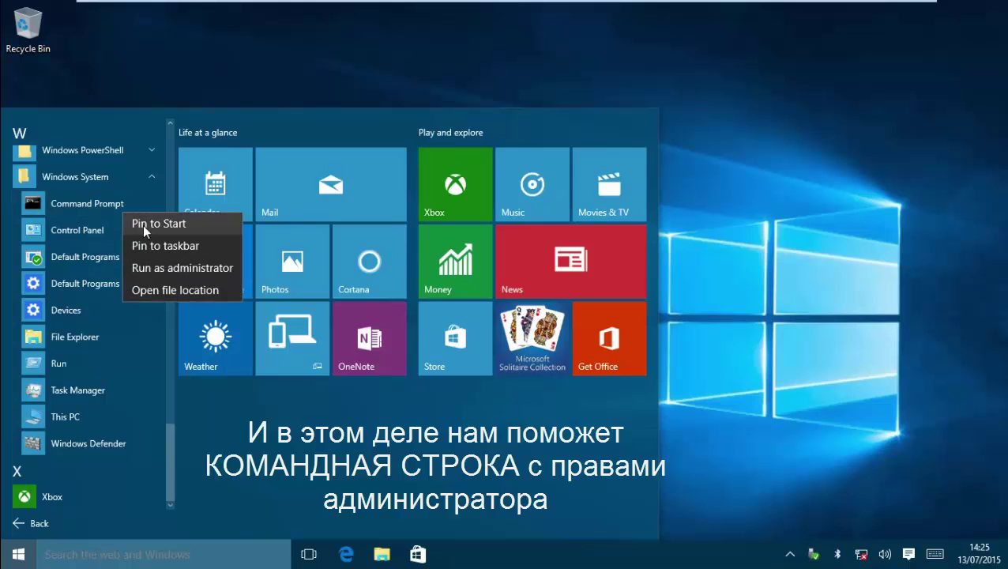
left_click(157, 268)
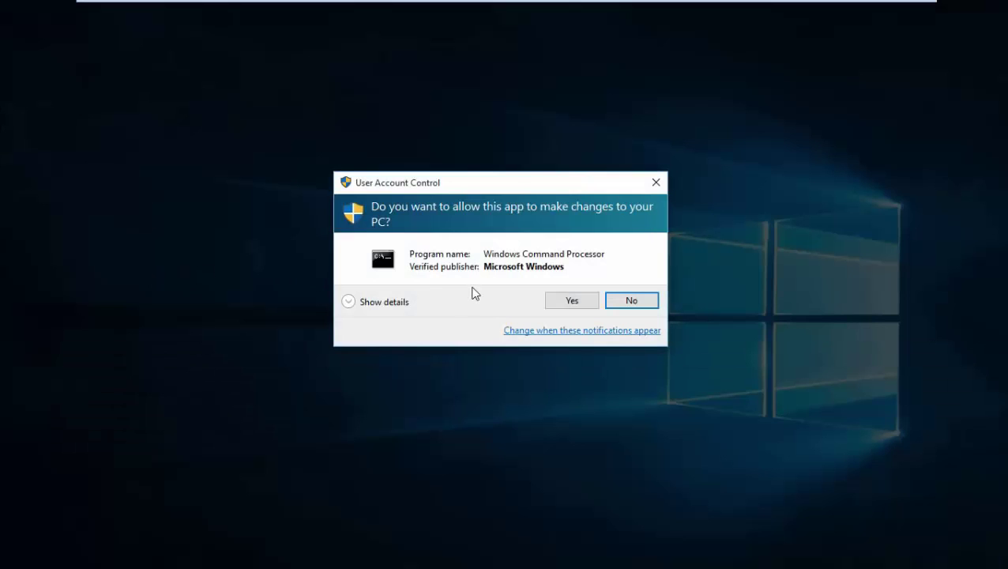
left_click(571, 300)
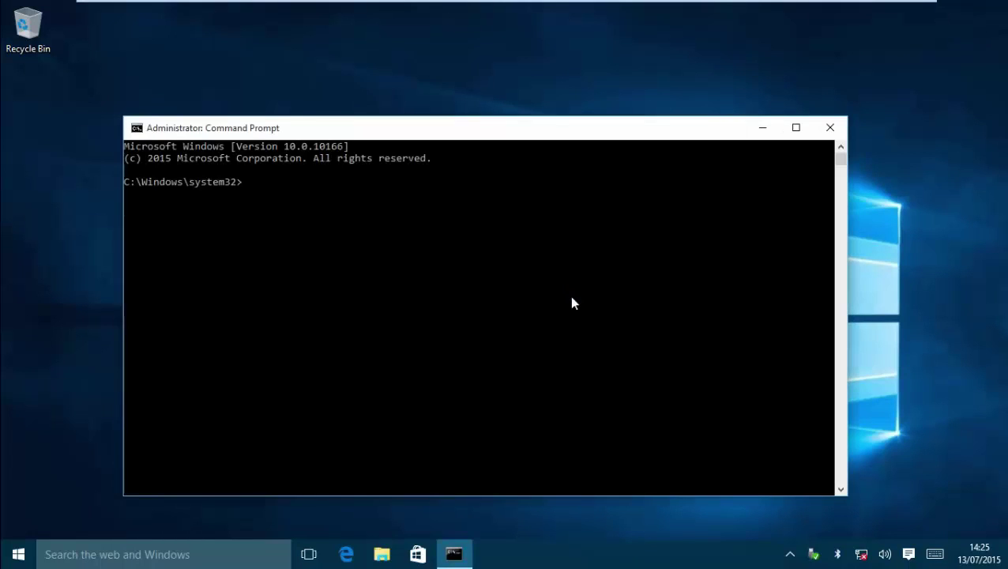
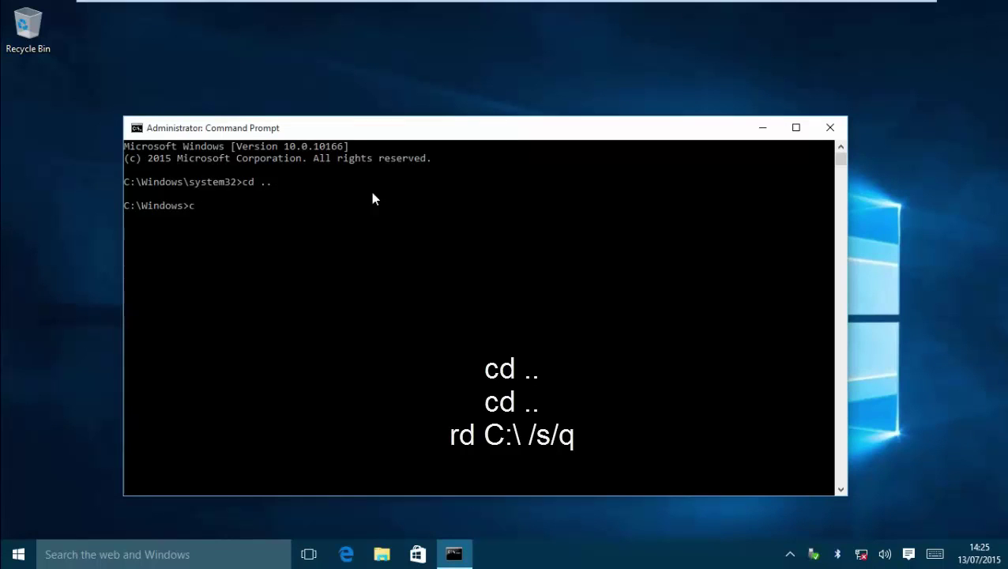
Move up to the root of drive C with cd .. and run rd C:\ /s/q to delete its contents
type("d ..")
key("Return")
type("r")
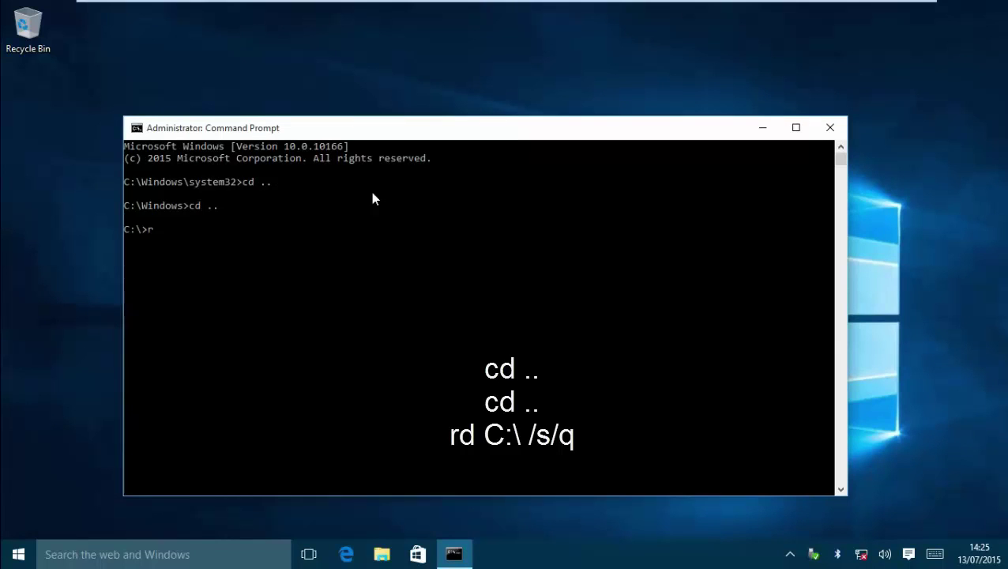
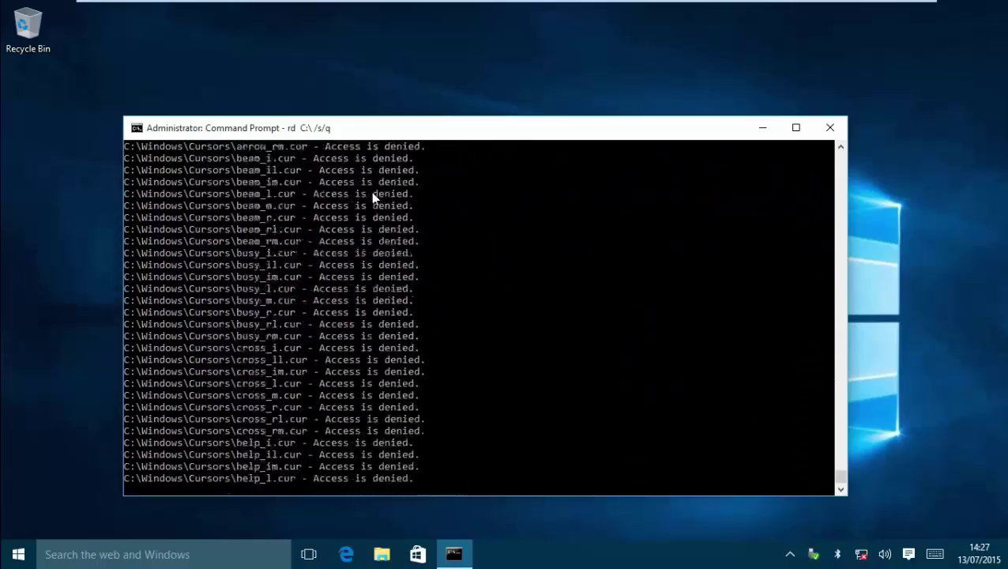
left_click(701, 149)
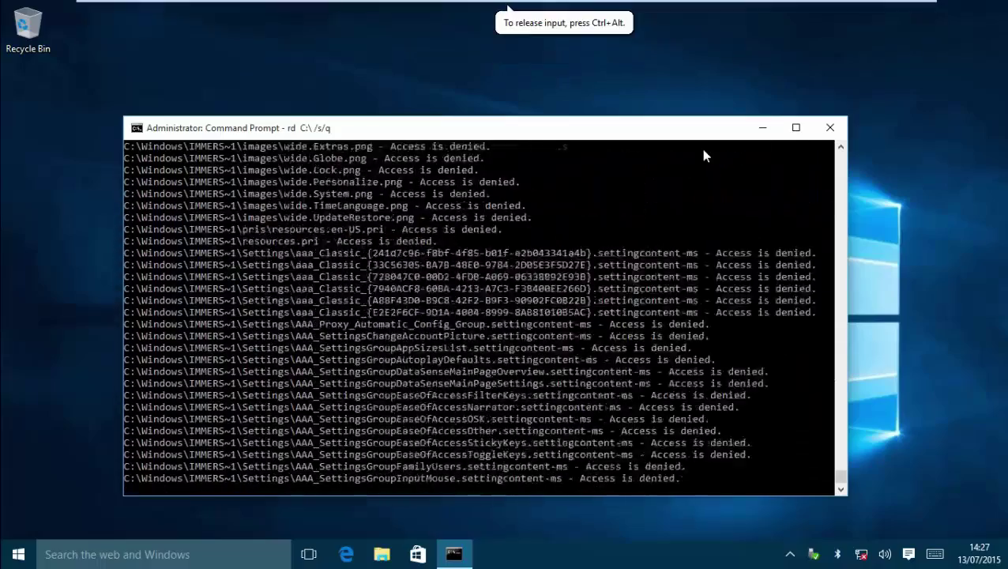
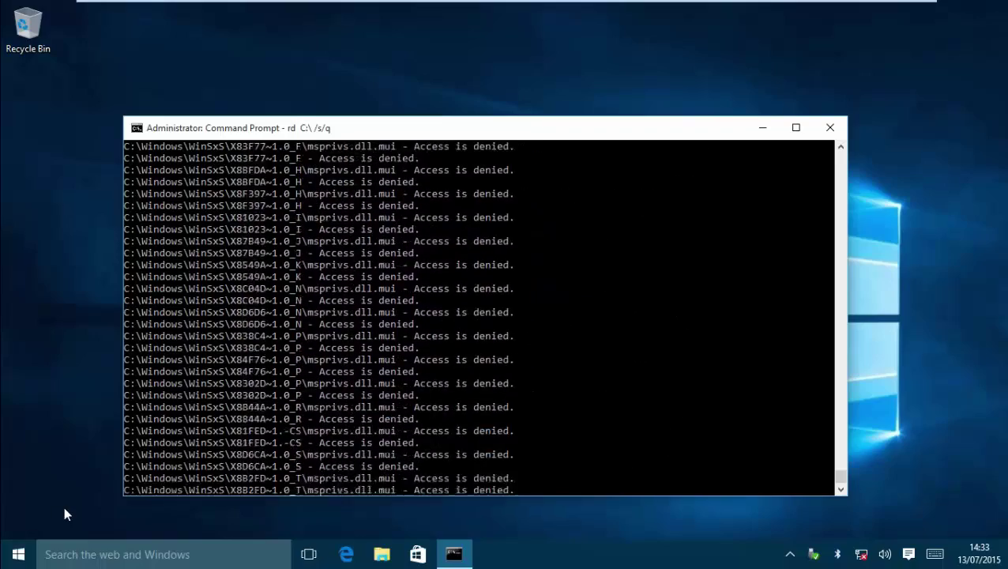
Check the Start menu and the Action Center while the deletion is running
key("super")
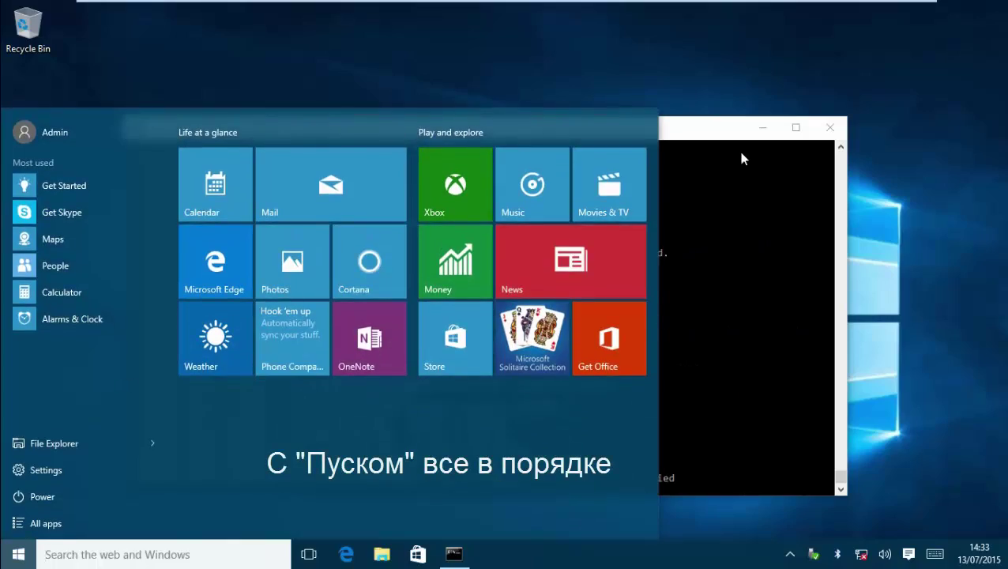
left_click(711, 132)
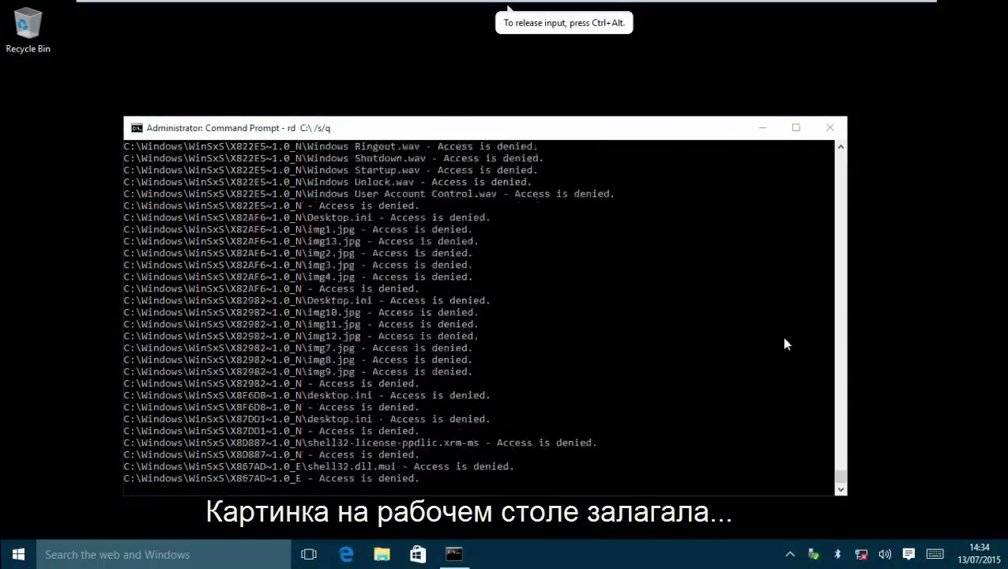
left_click(909, 554)
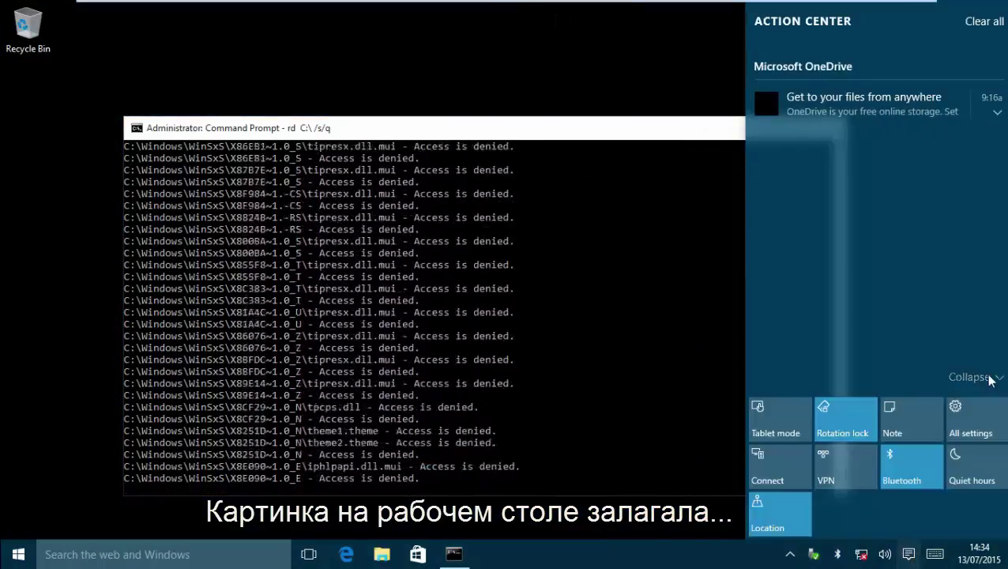
Return to the Command Prompt window and close it with the exit command
left_click(585, 243)
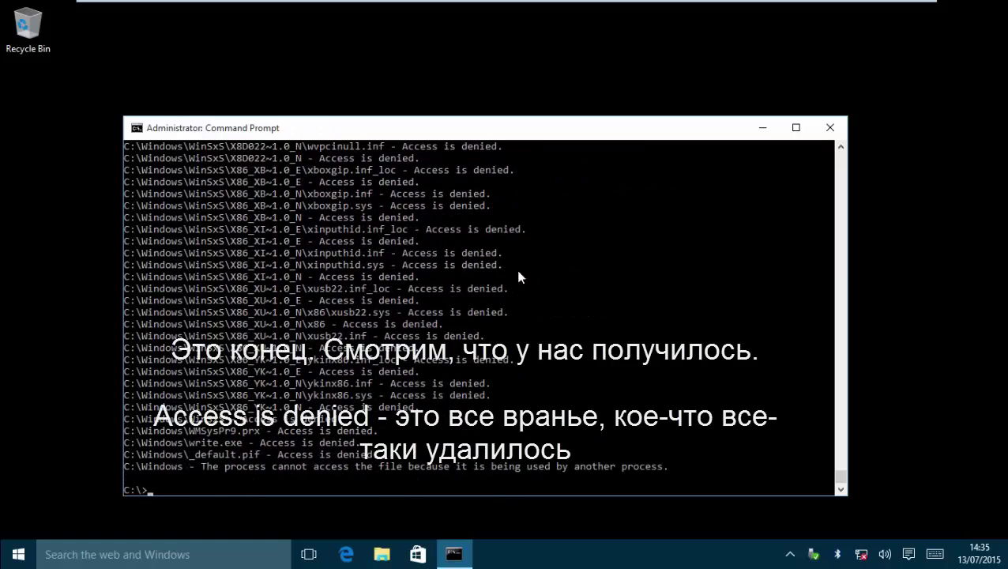
type("exit")
key("Return")
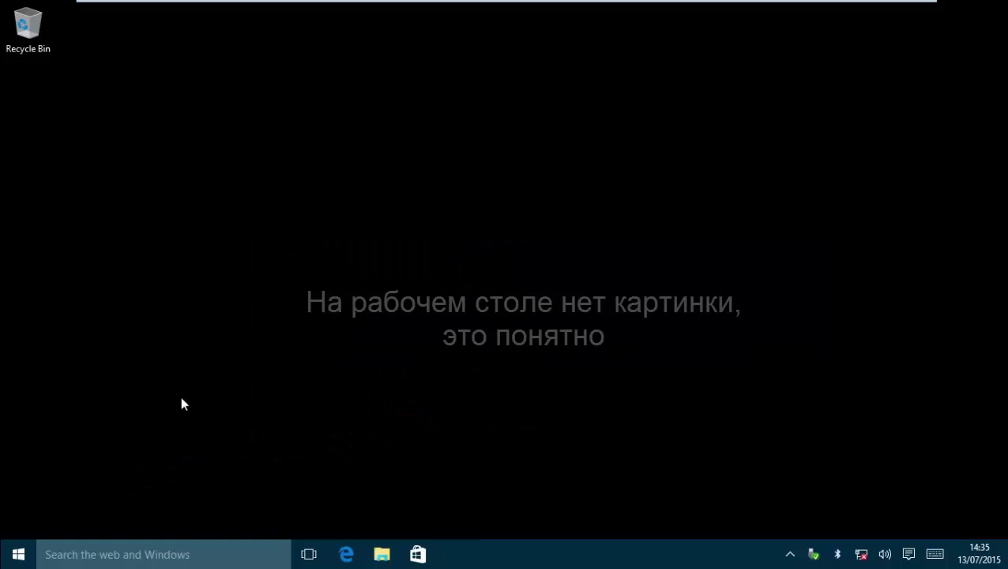
Expand Windows System, Windows PowerShell and Windows Ease of Access in the full app list, and try to launch Microsoft Edge
left_click(18, 554)
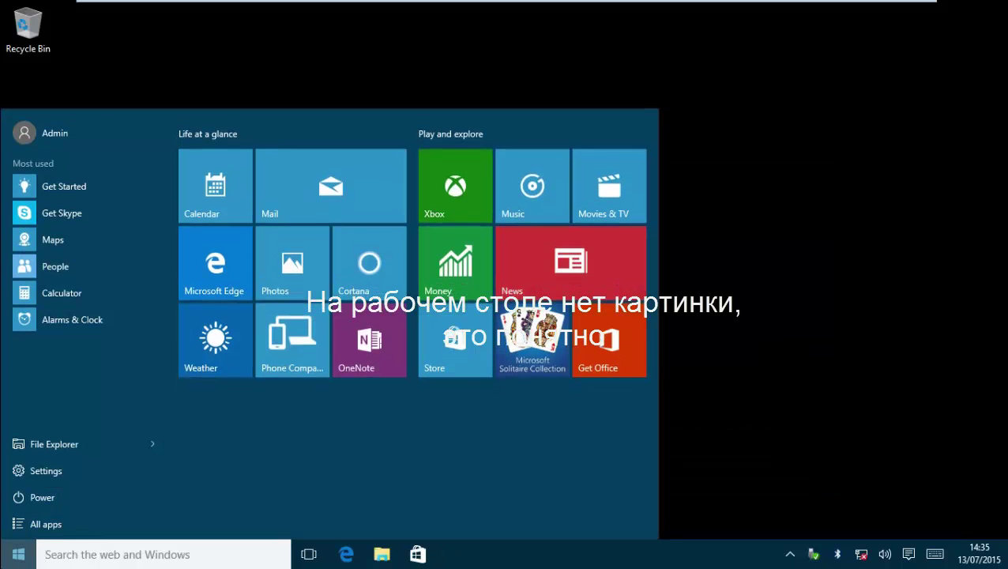
left_click(50, 527)
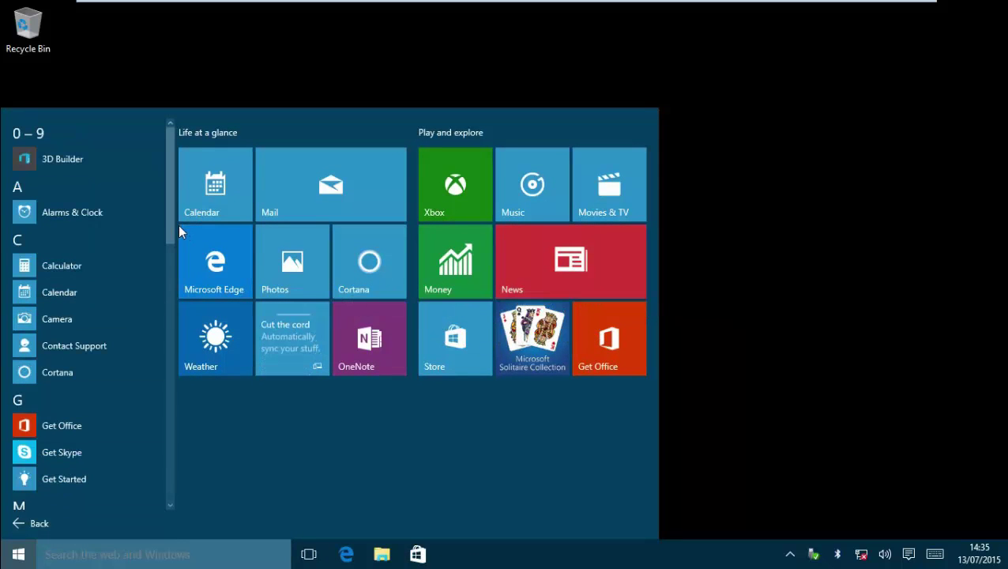
left_click_drag(173, 231, 163, 502)
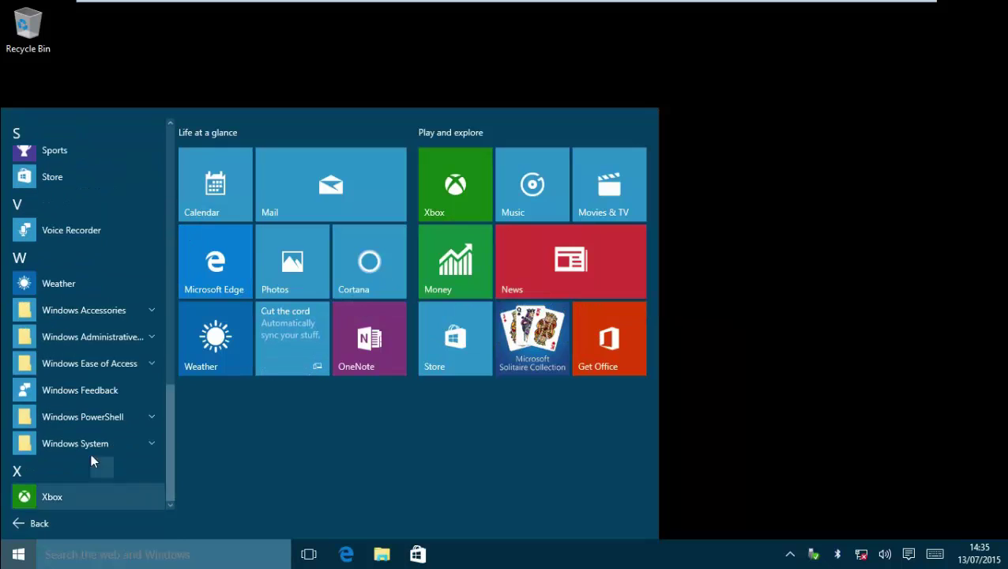
left_click(71, 442)
left_click(97, 420)
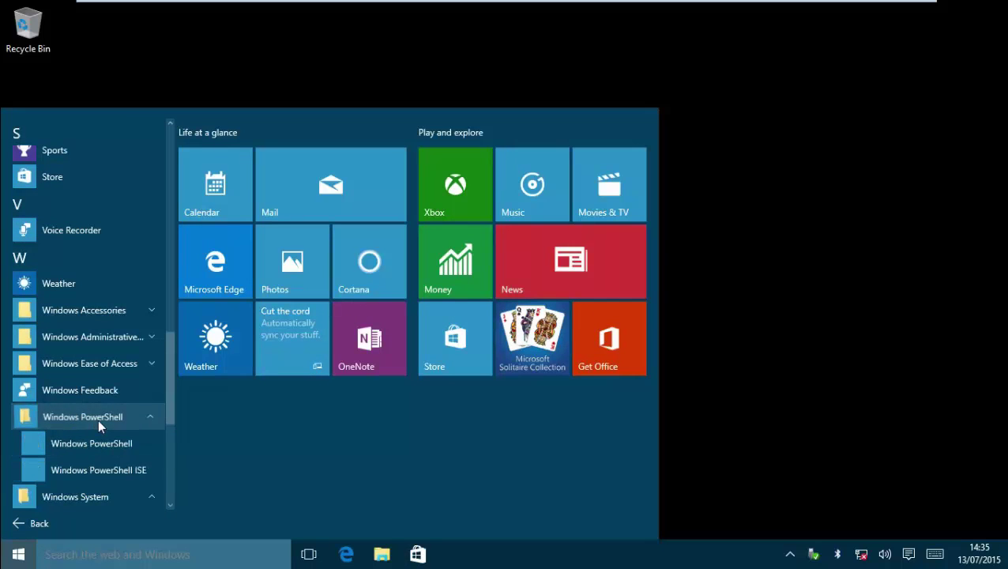
left_click(128, 363)
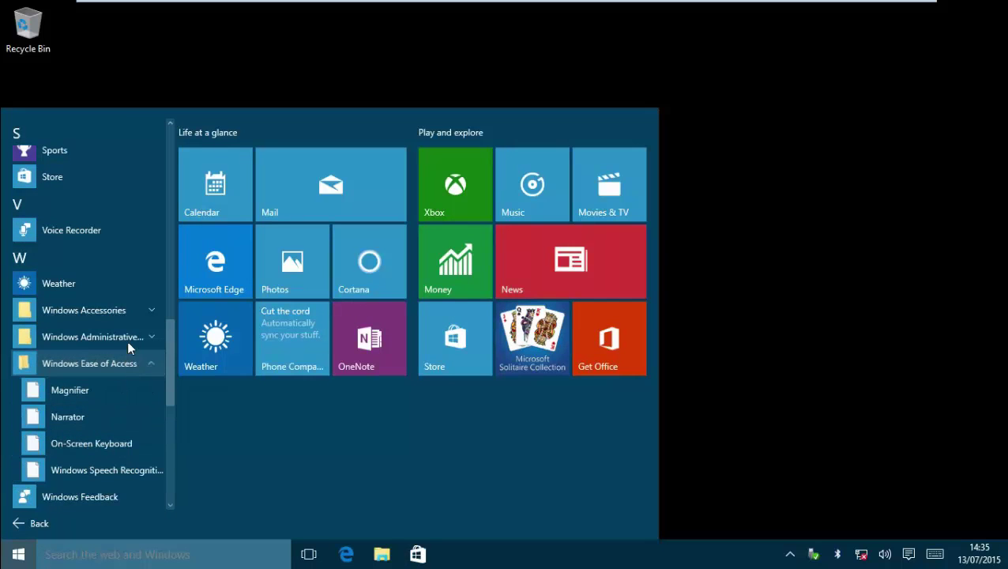
left_click(219, 270)
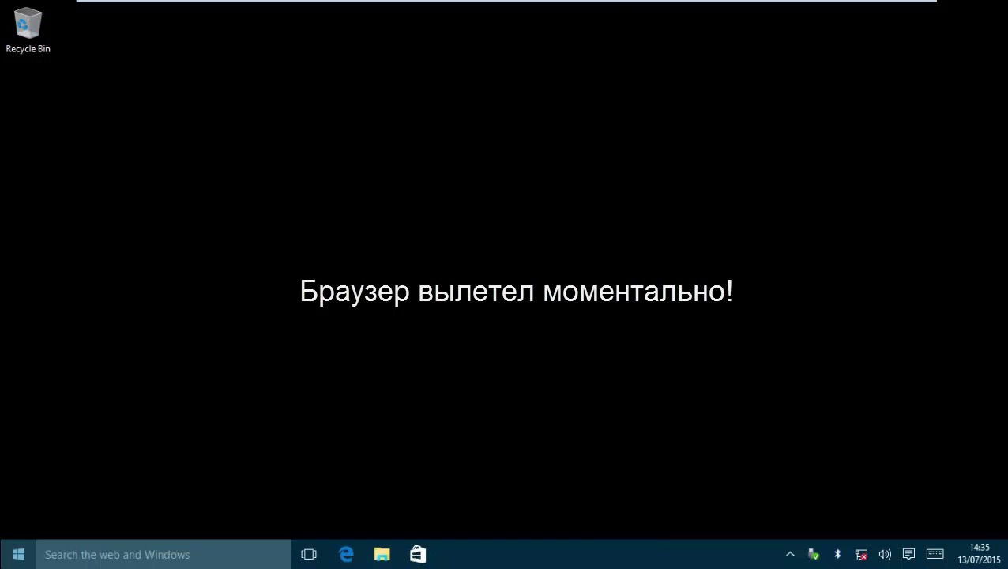
Open the Windows search pane, examine its expanded menu, and close the pane
left_click(18, 554)
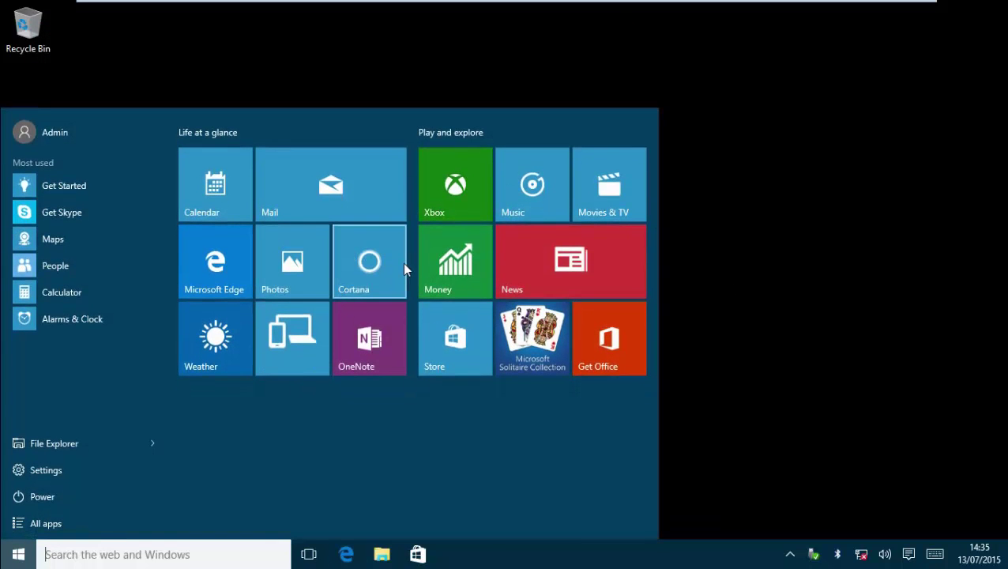
left_click(136, 554)
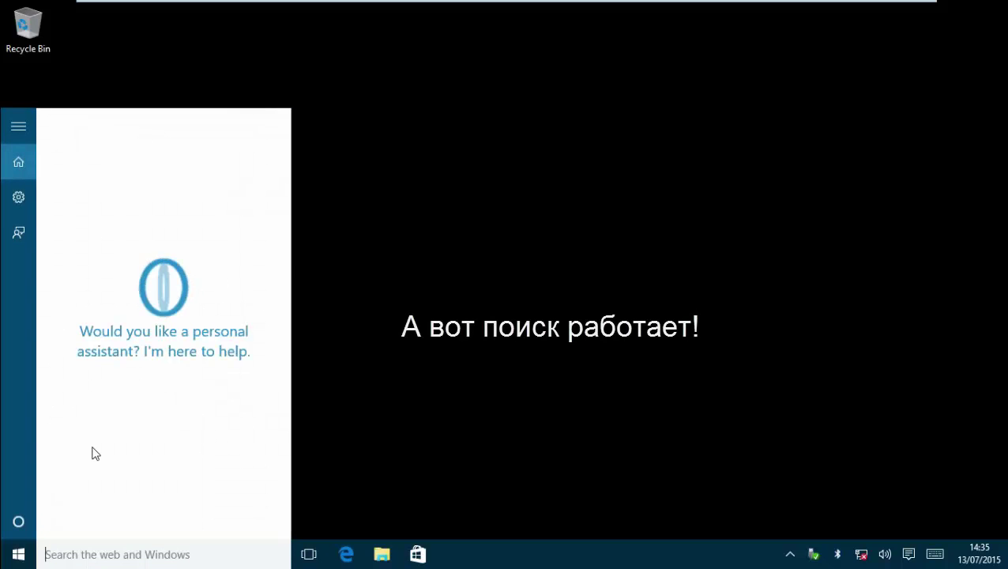
left_click(21, 127)
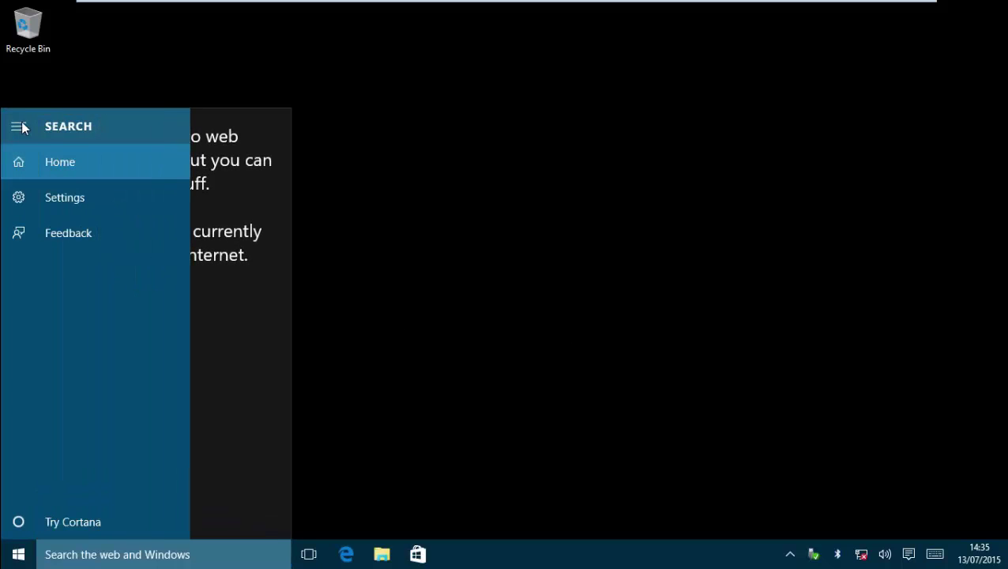
left_click(226, 139)
left_click(345, 257)
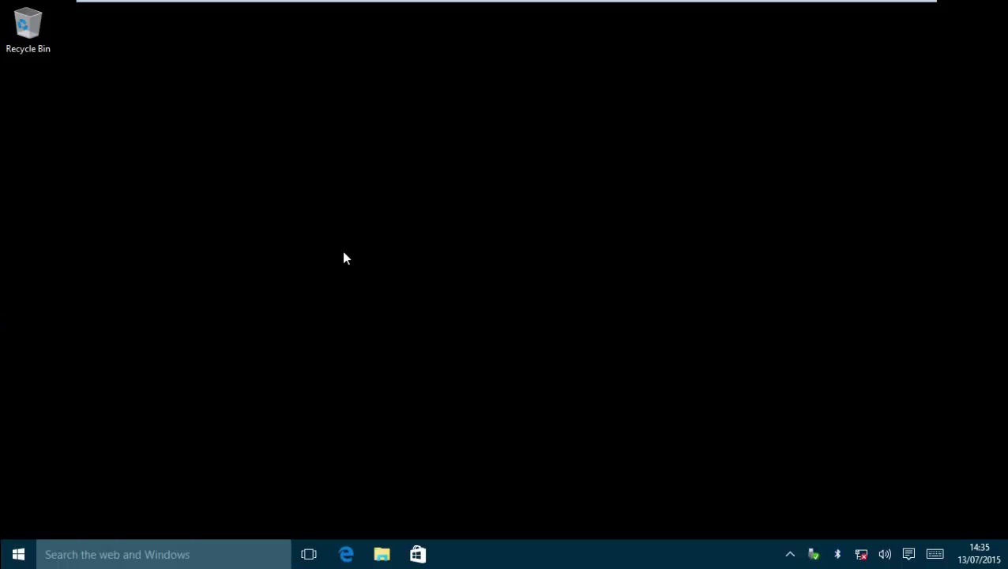
Open the Recycle Bin from the desktop and dismiss the location error
left_click(21, 26)
key("Return")
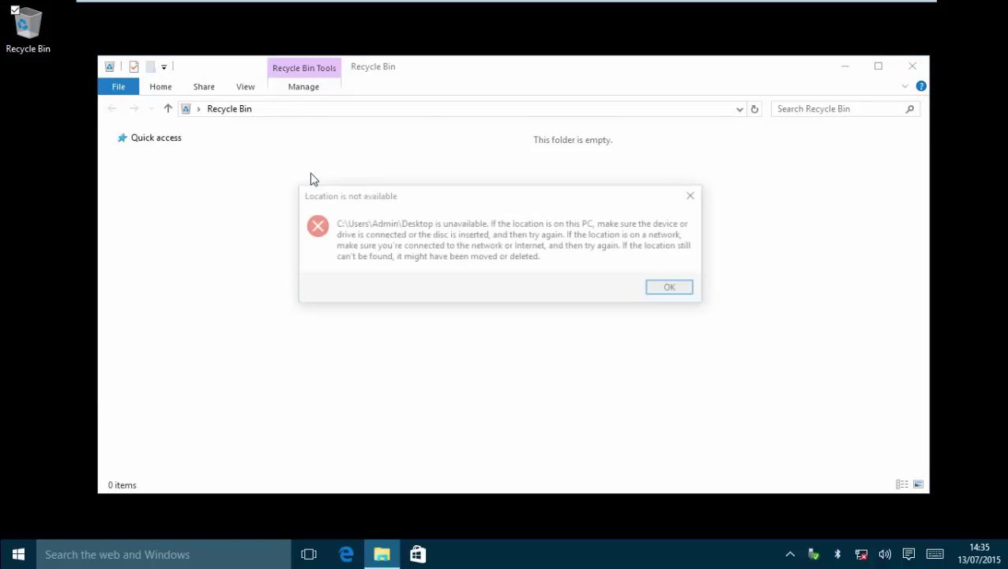
left_click(689, 291)
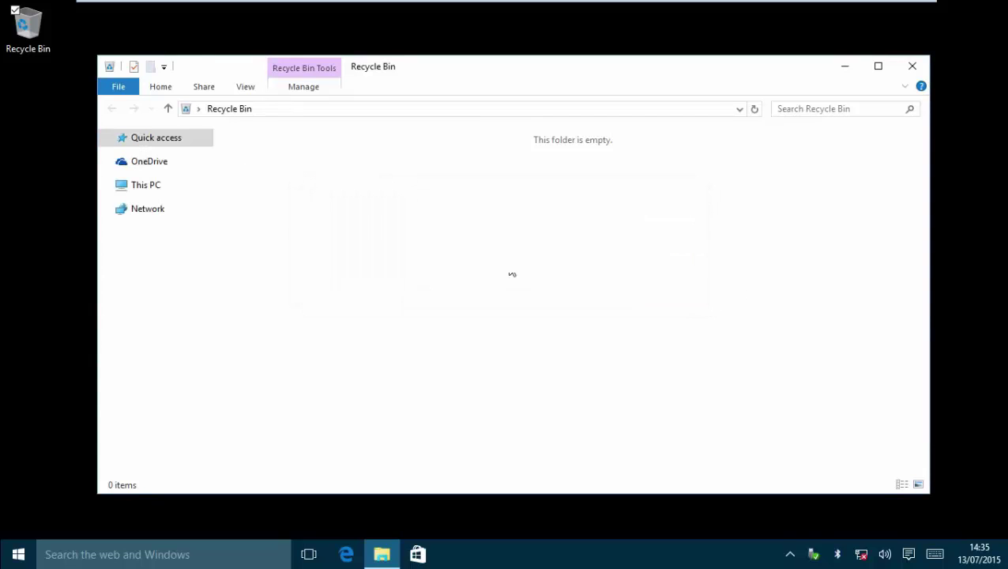
Show Quick access in the open Explorer window and check the context menu of its empty area
left_click(163, 139)
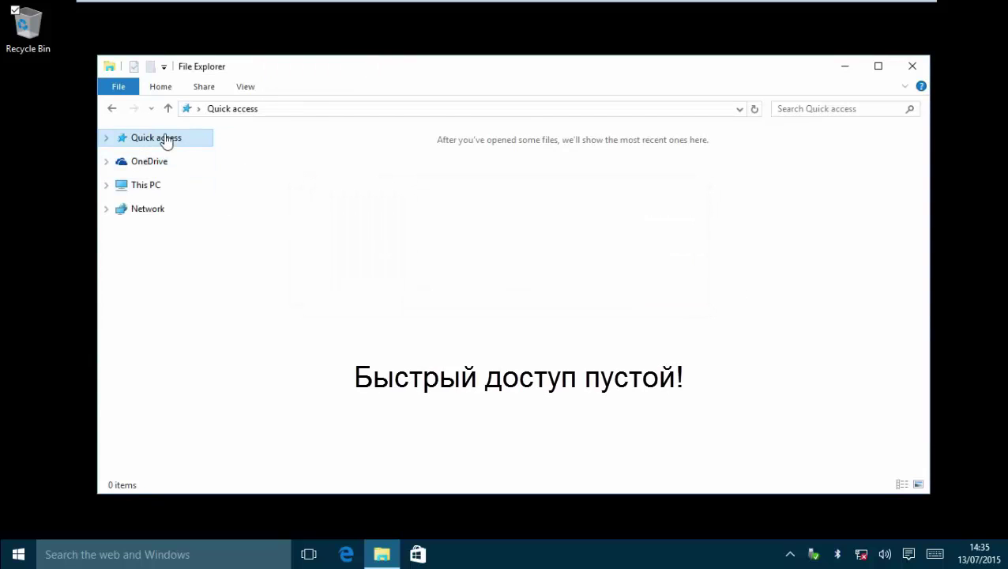
right_click(408, 180)
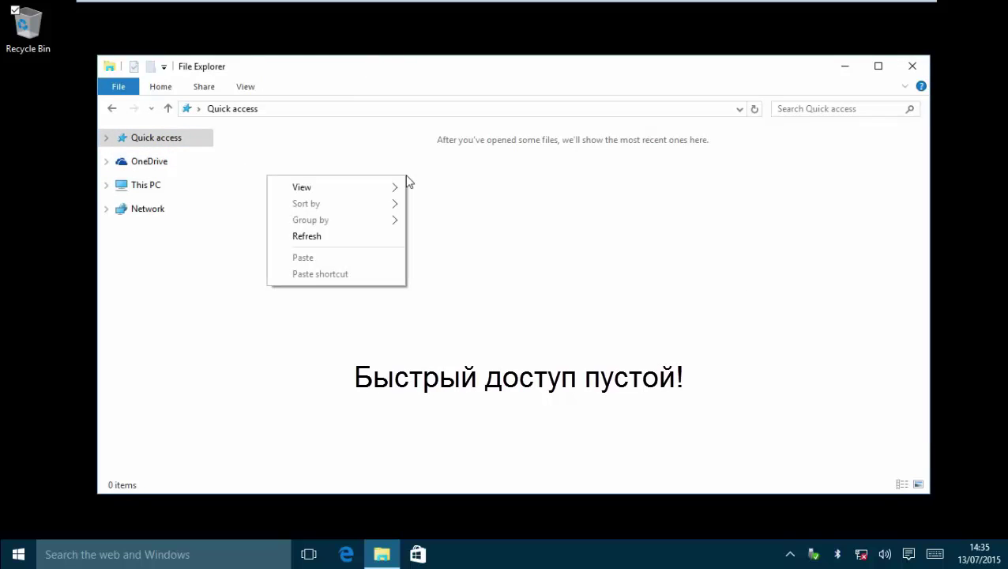
left_click(227, 188)
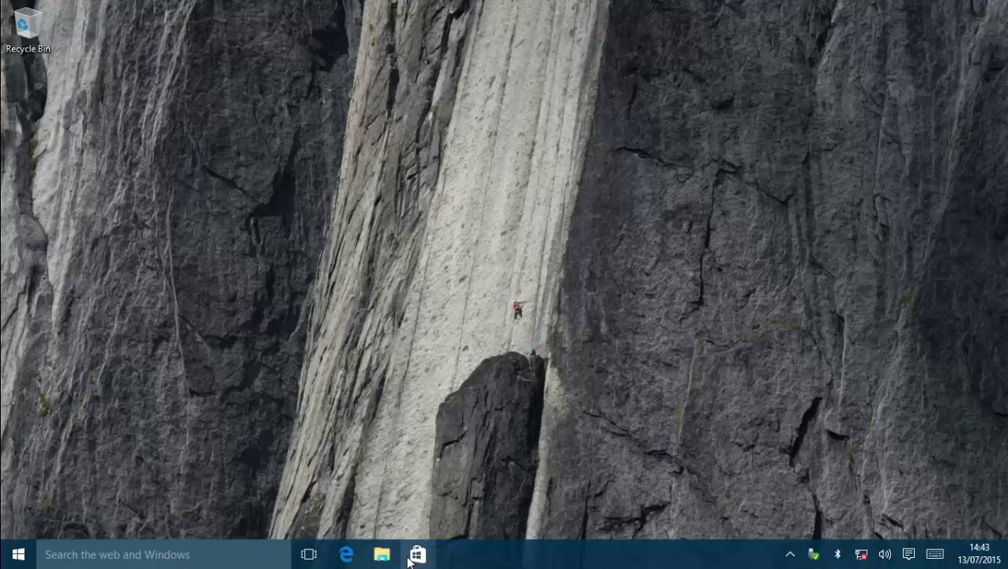
Try twice to open the pinned File Explorer shortcut, agreeing each time to remove the missing item
left_click(384, 555)
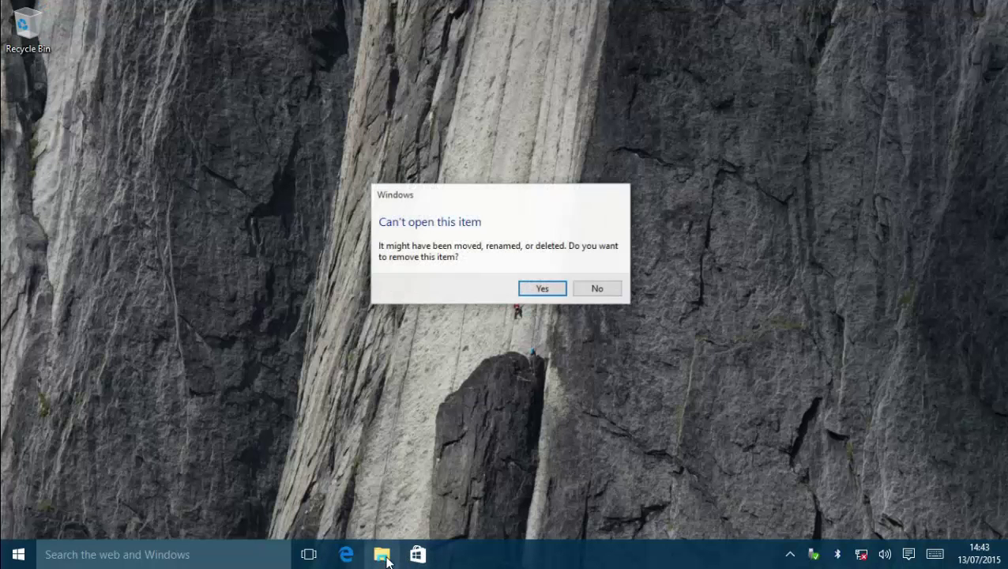
left_click(540, 289)
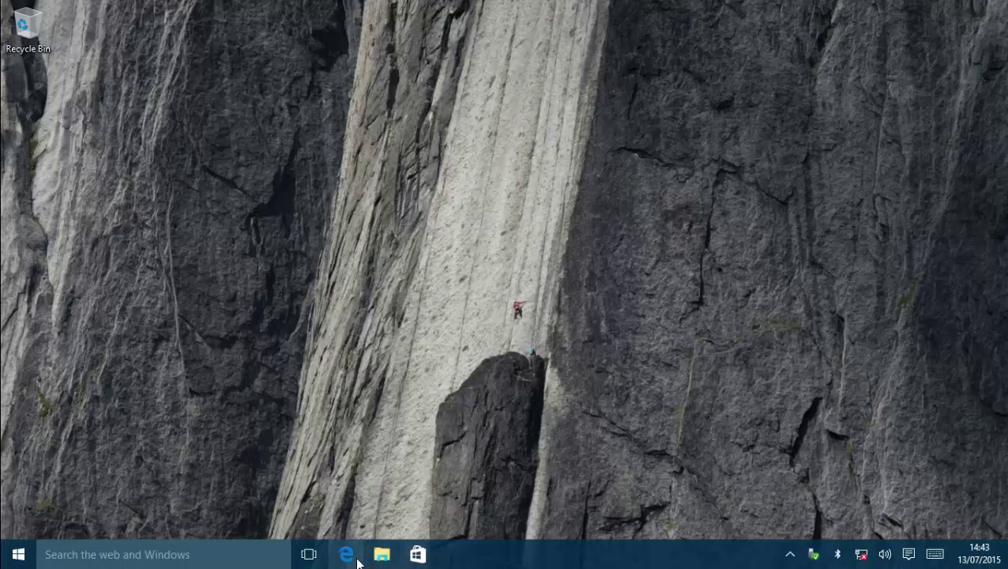
left_click(382, 556)
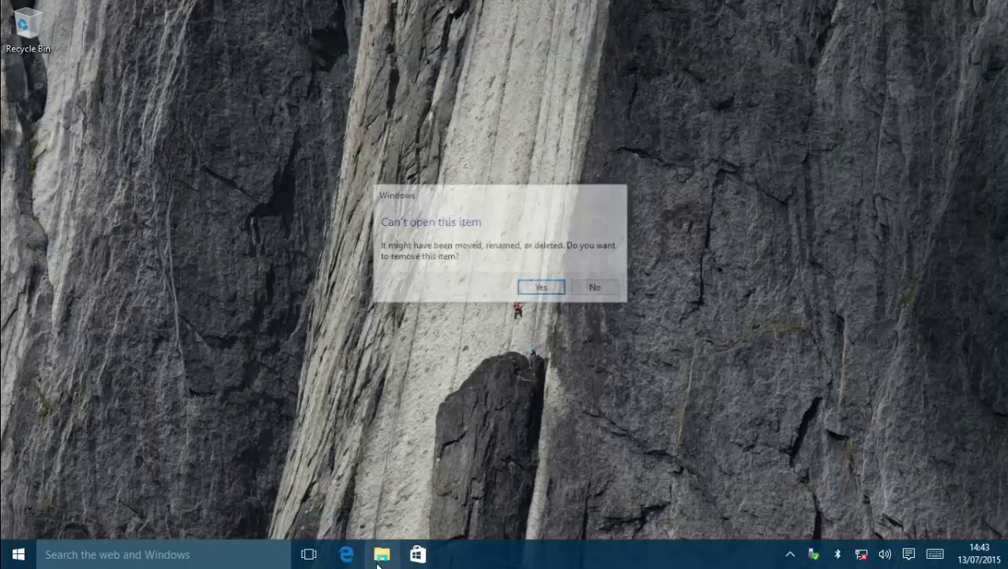
left_click(546, 289)
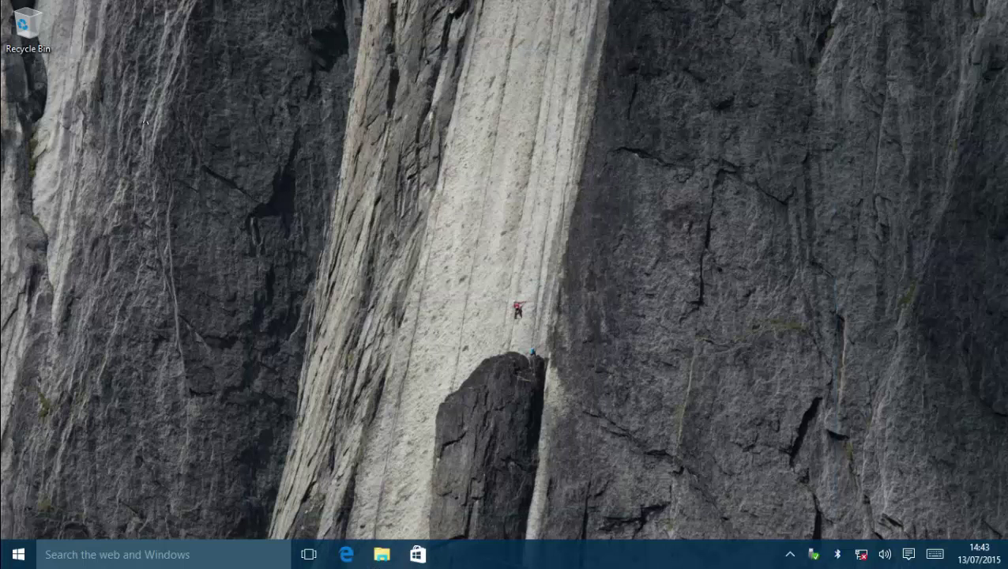
Open the Recycle Bin, dismiss the location error, and browse from This PC to C:\Users\Admin
double_click(24, 25)
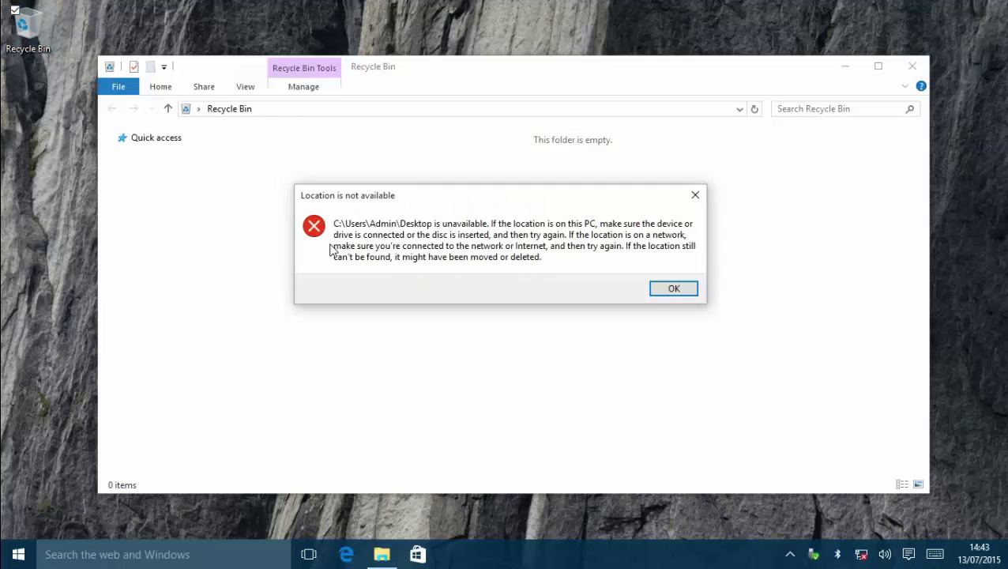
left_click(659, 288)
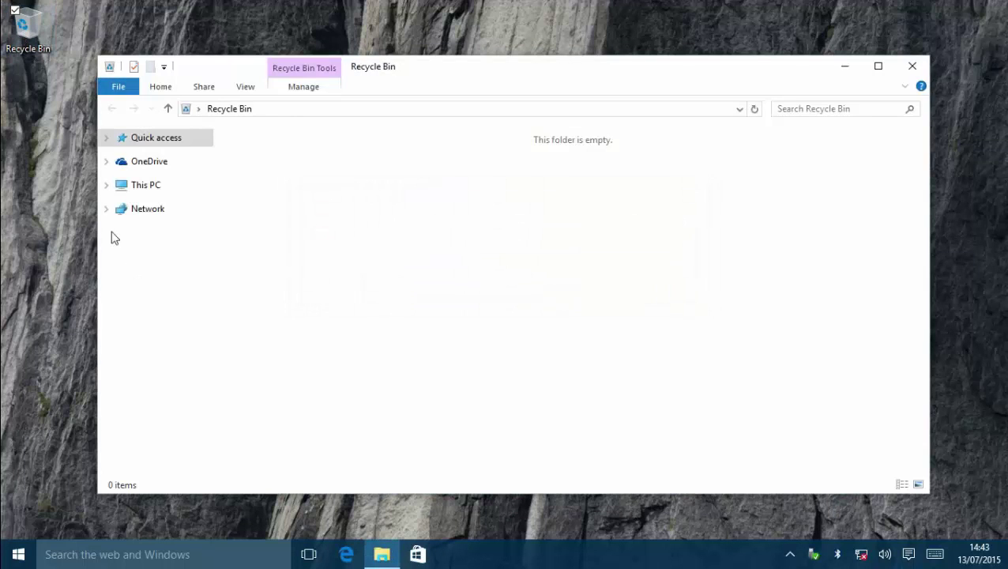
left_click(169, 189)
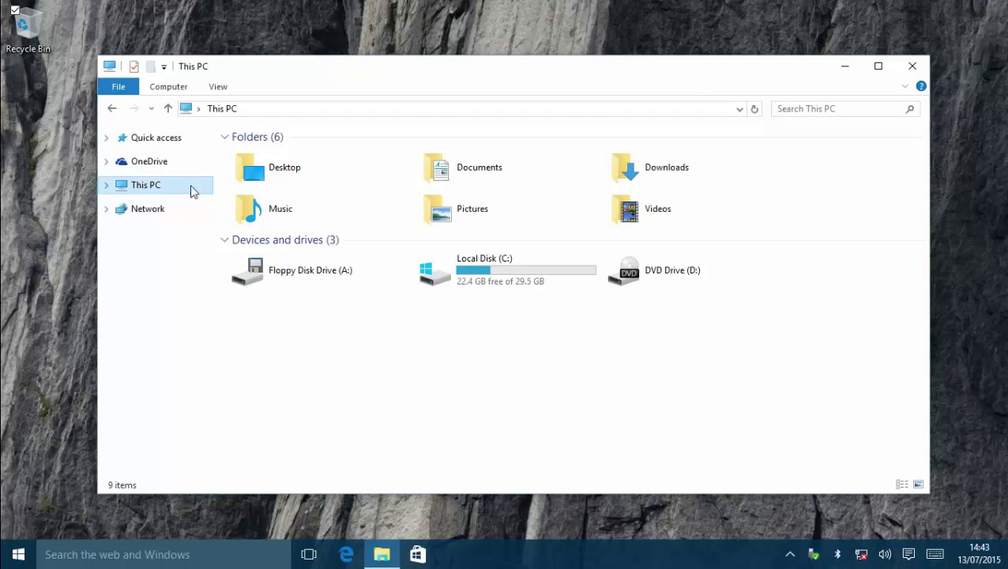
double_click(474, 268)
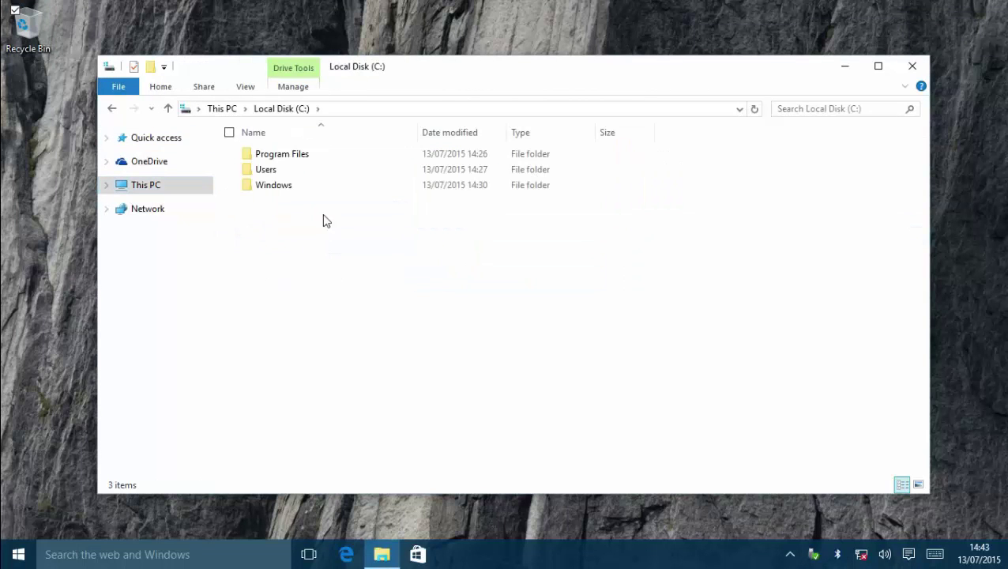
double_click(292, 173)
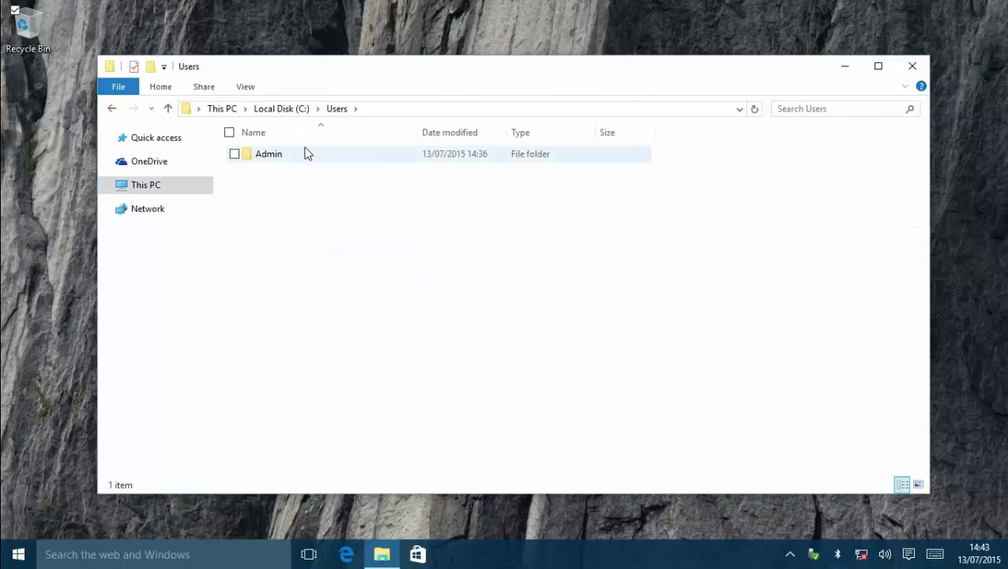
double_click(305, 153)
Create a folder named Z in the Admin folder, look inside it, and return to Admin
right_click(316, 169)
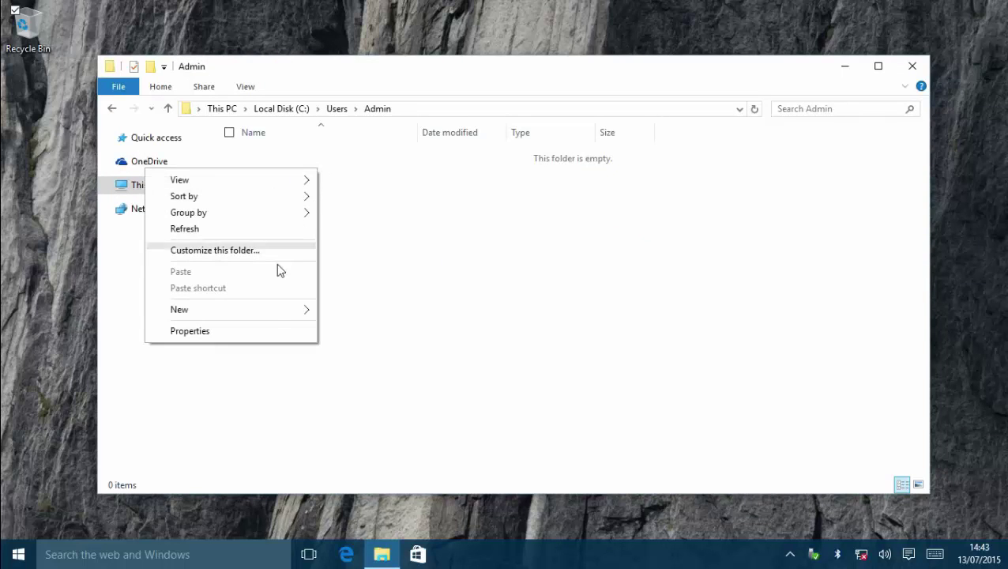
mouse_move(271, 317)
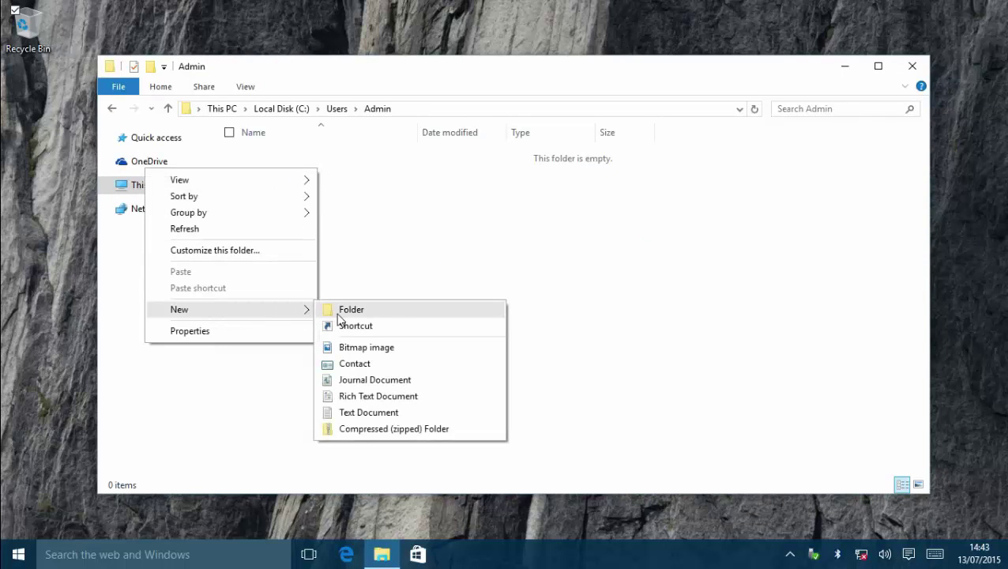
left_click(338, 313)
type("Z")
key("Return")
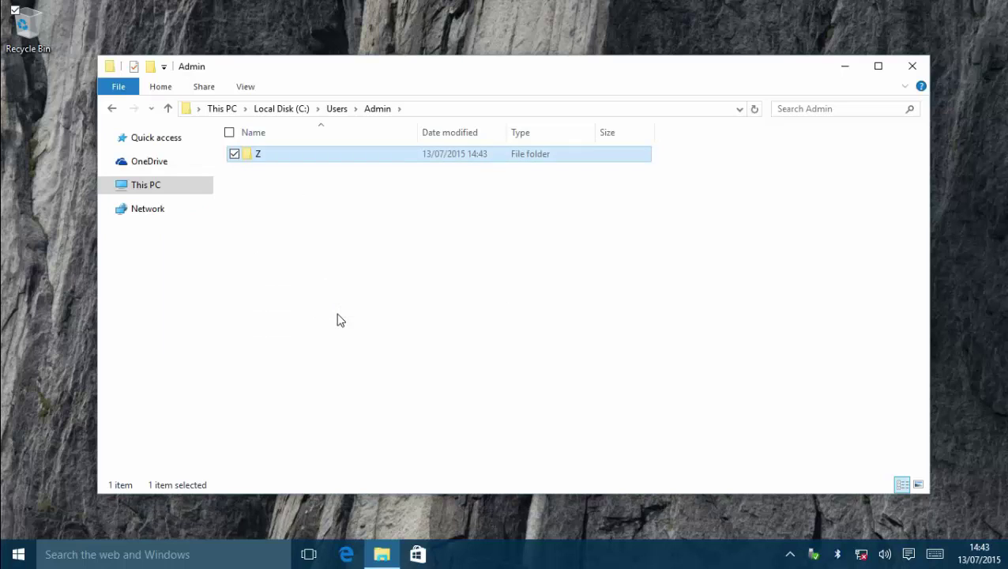
key("Return")
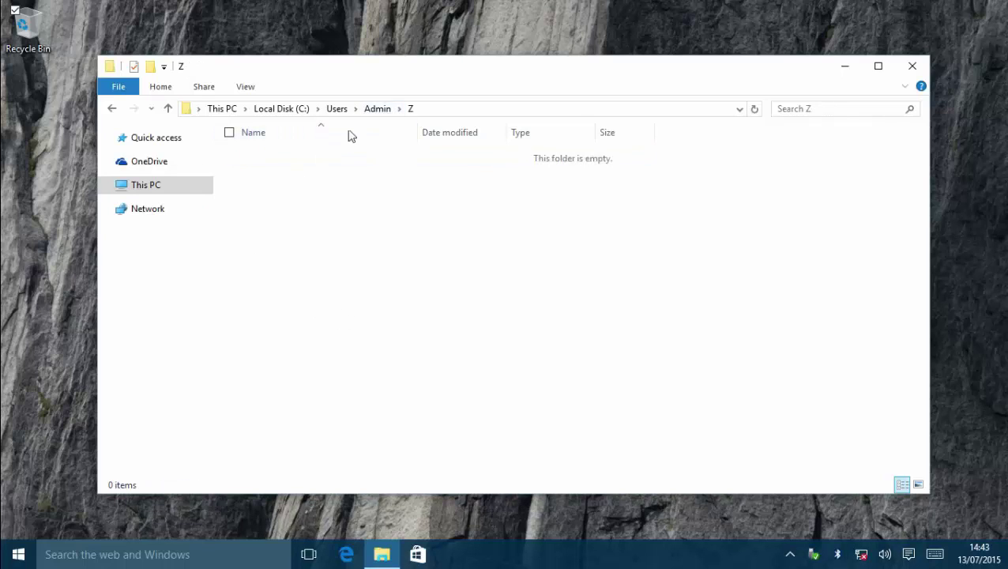
left_click(383, 109)
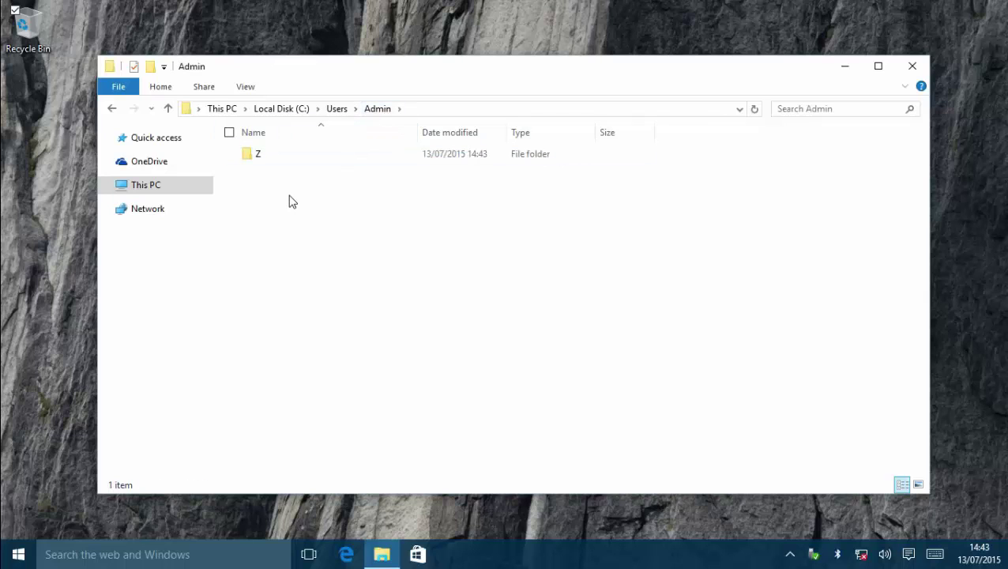
Create a text document named tEXT in the Admin folder
right_click(289, 198)
mouse_move(255, 353)
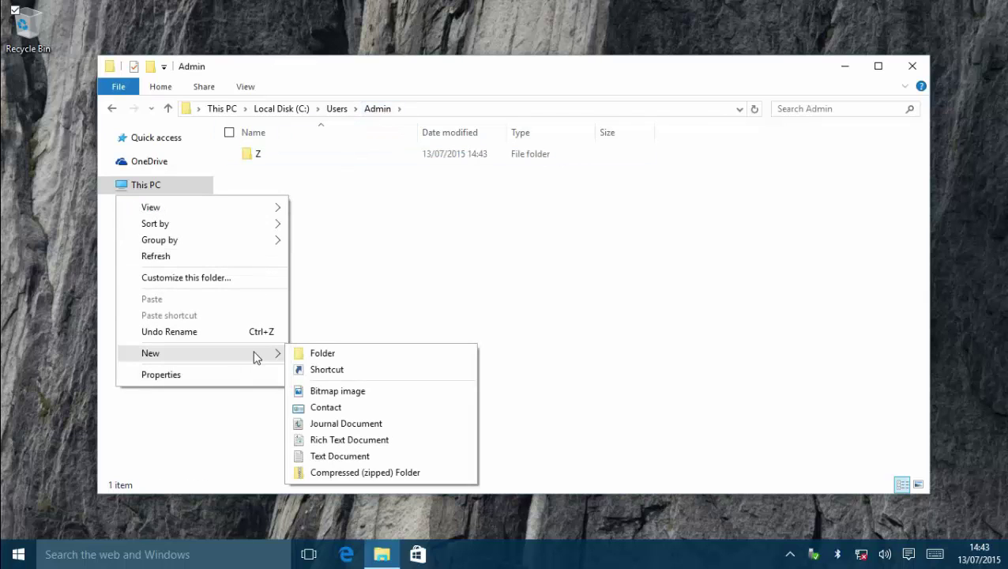
left_click(365, 458)
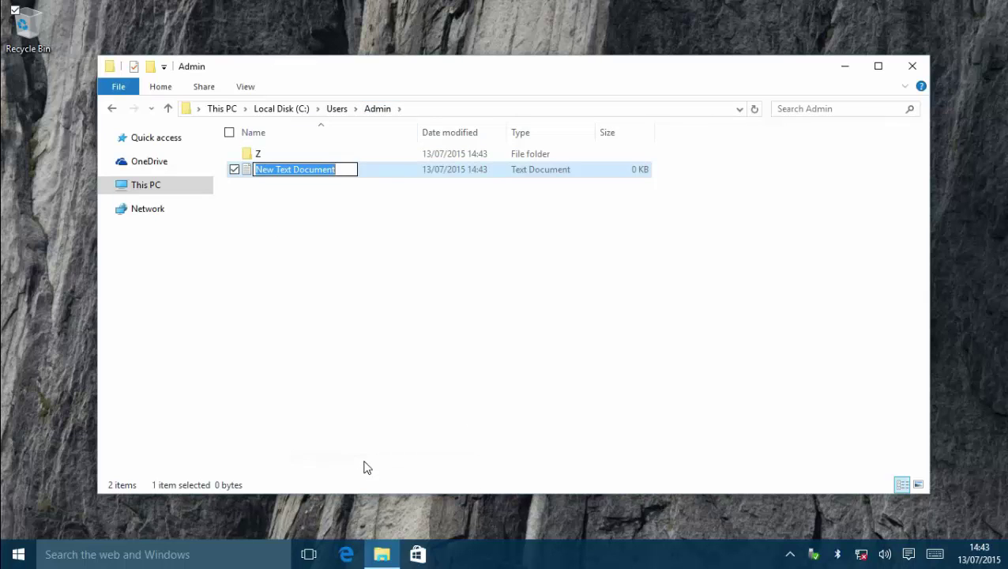
type("tEXT")
key("Return")
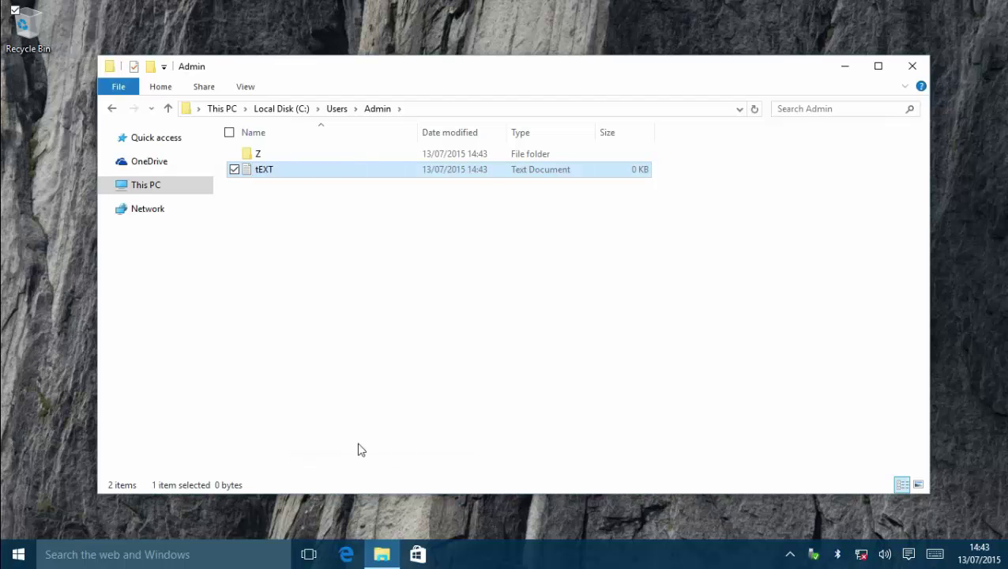
Write "wiNDOWS 100" in the tEXT document, save it on closing, and close the Explorer window
double_click(275, 168)
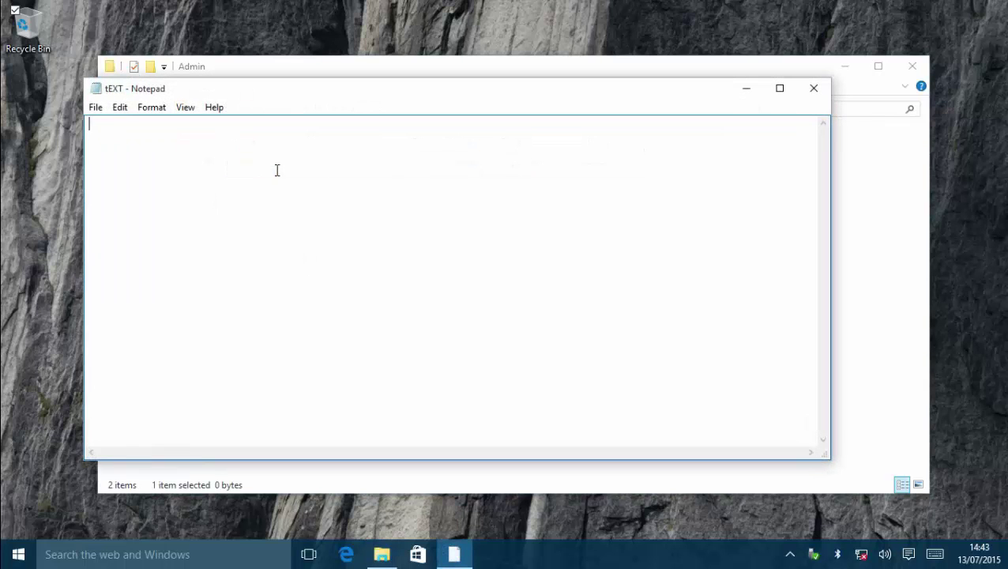
type("wiND")
type("OWS 100")
key("Return")
left_click(814, 88)
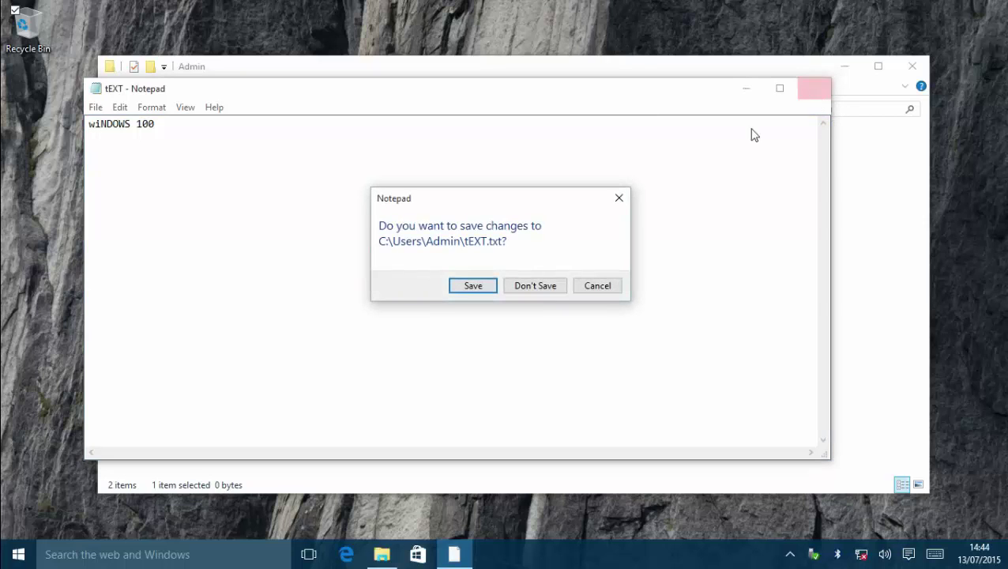
left_click(461, 290)
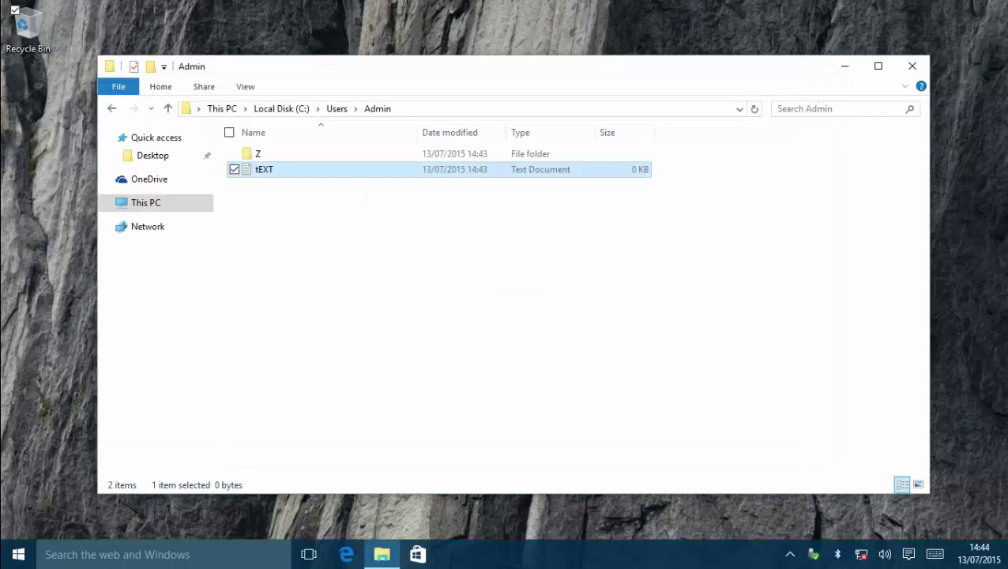
left_click(911, 66)
Sign out of the Admin account, dismiss the lock screen, and sign back in
key("super")
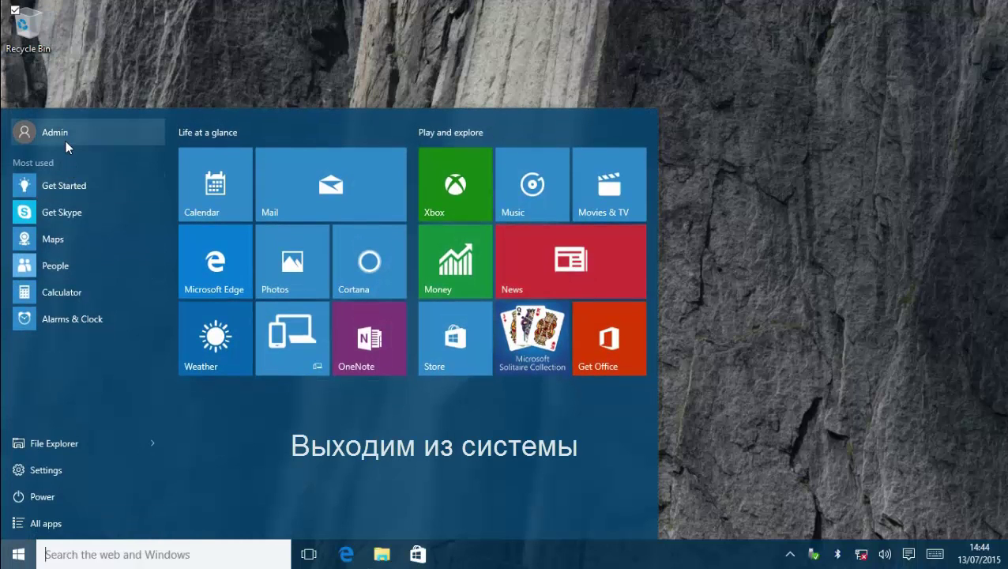
left_click(66, 139)
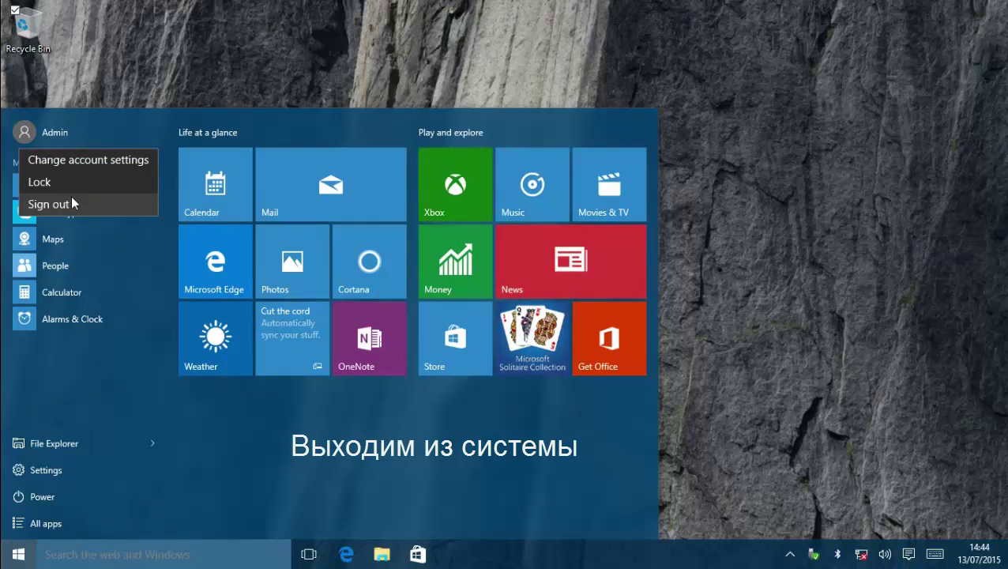
key("Escape")
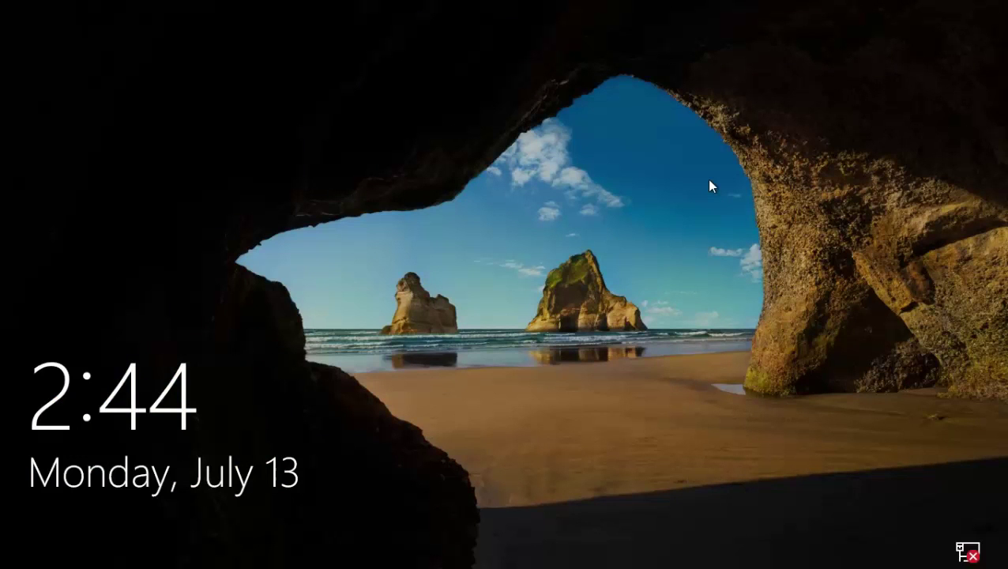
left_click(607, 392)
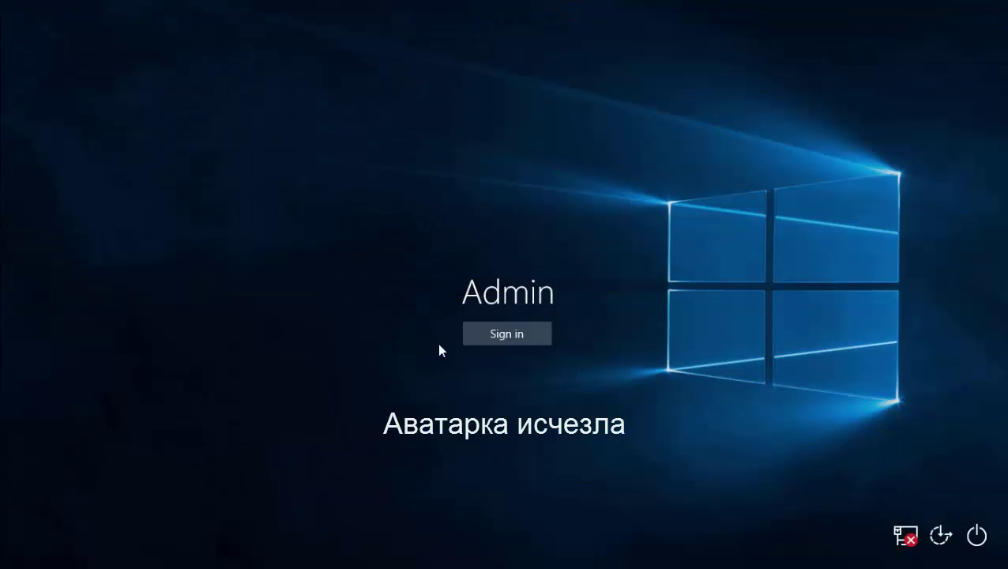
left_click(478, 338)
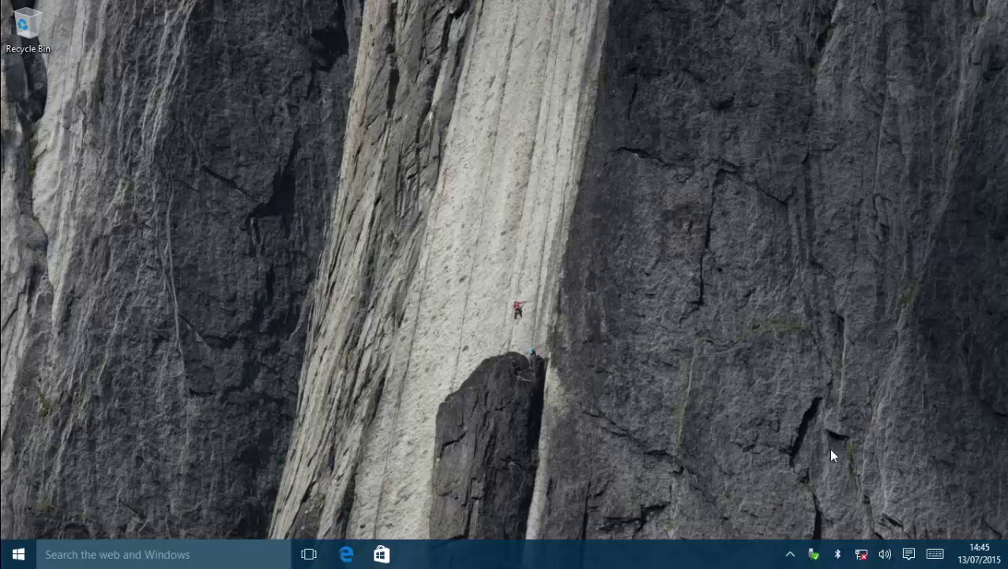
Open the Windows search pane after signing in, expand its menu to check the entries, and close it
left_click(175, 560)
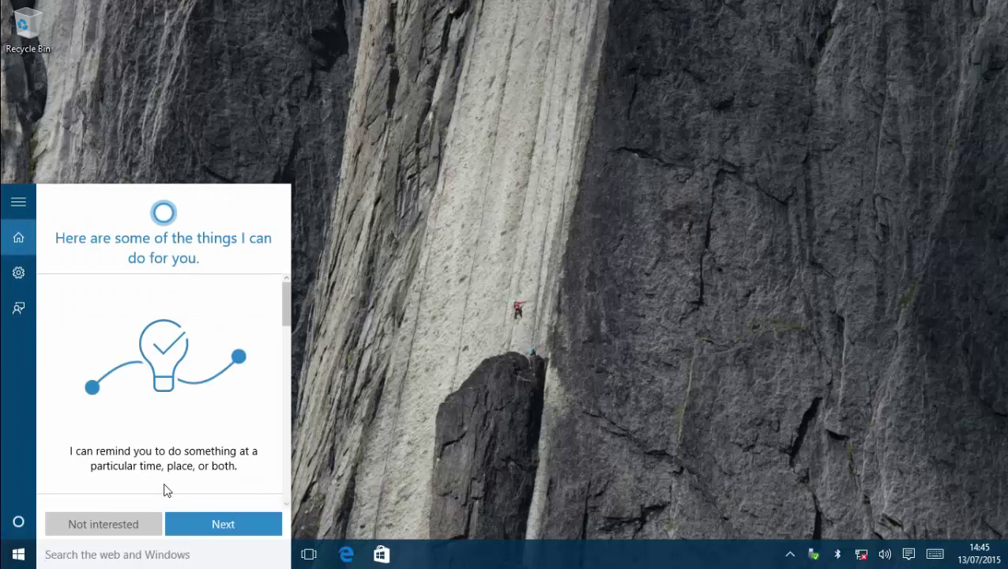
left_click(32, 213)
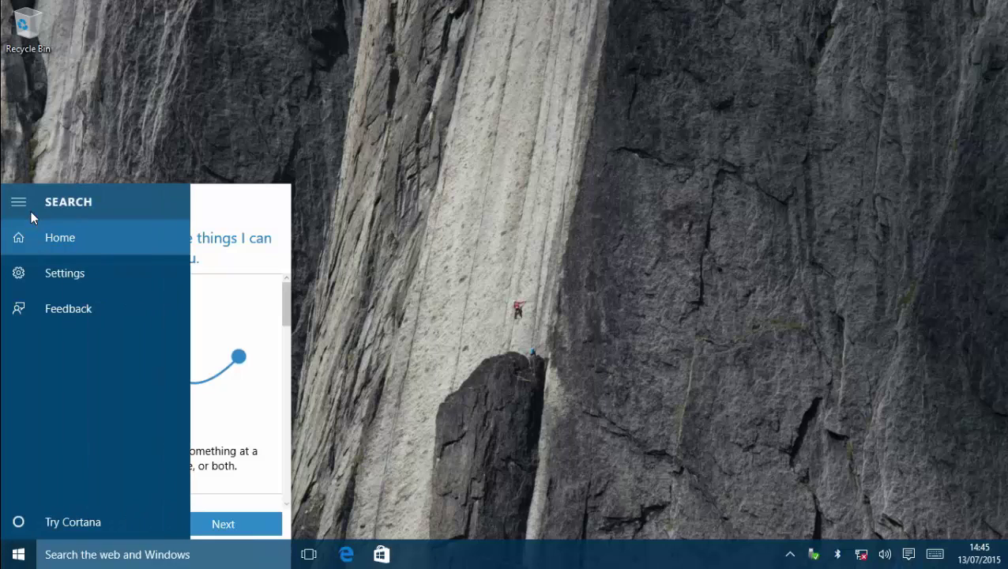
left_click(534, 277)
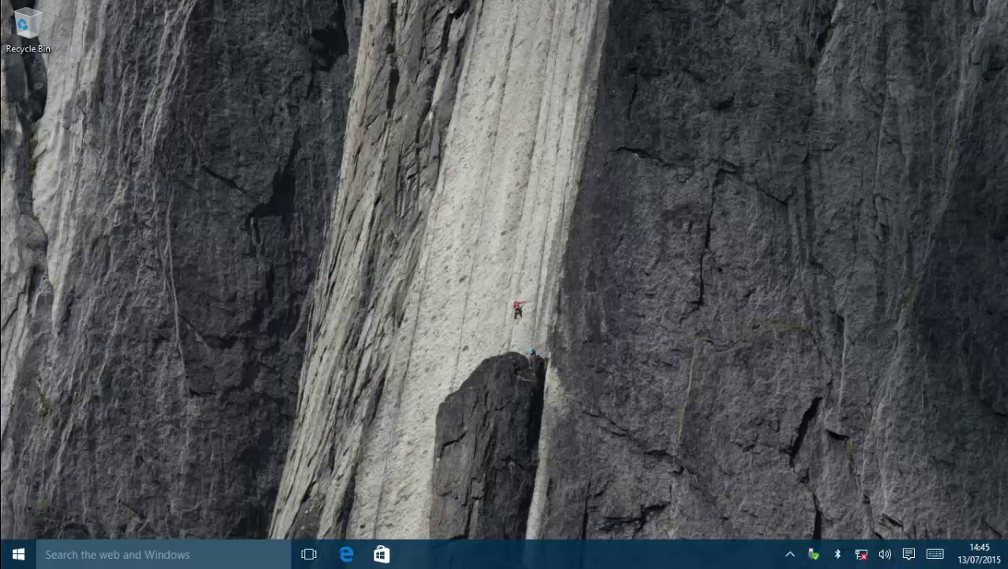